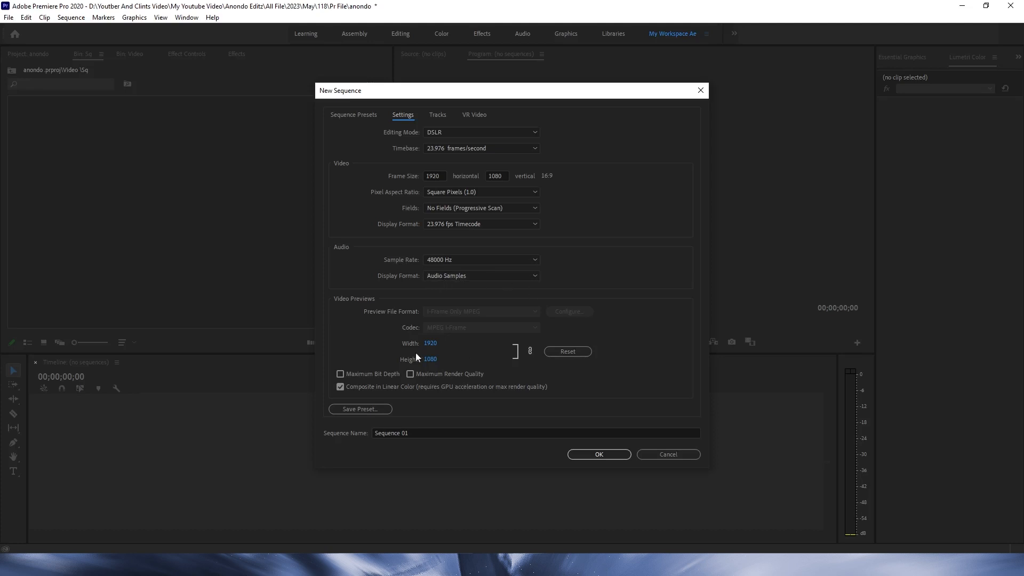
Step: Save the current sequence settings as a preset named "Anondo Yt"
click(360, 409)
text(Anondo Yt)
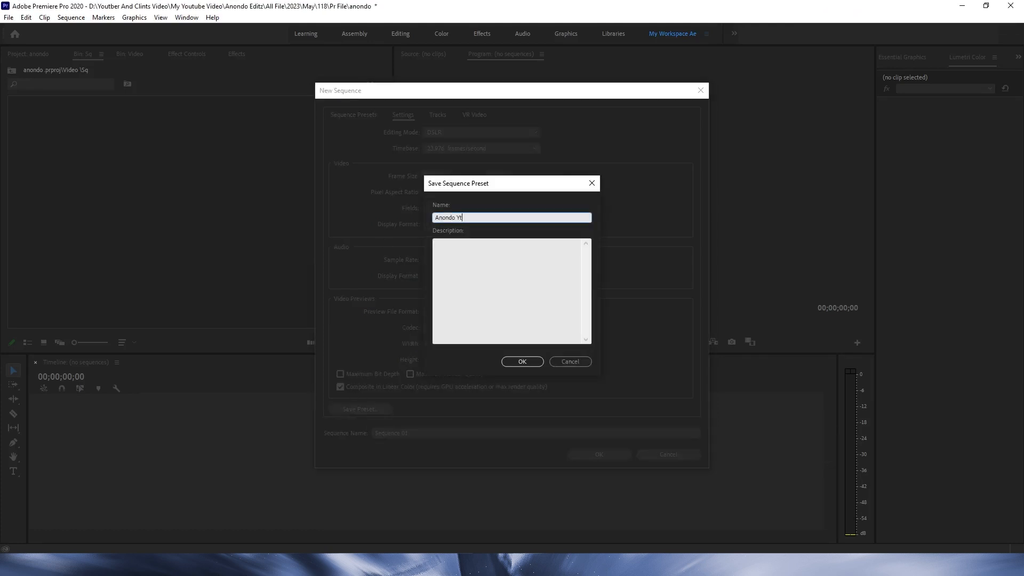
click(522, 361)
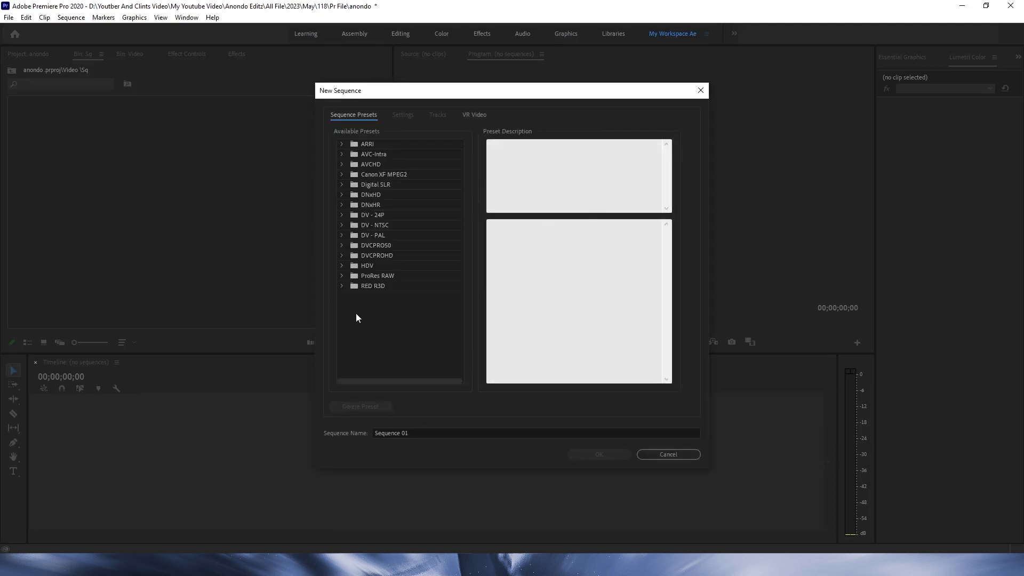
Step: Name the sequence "ae yt" and create it from the Anondo Yt preset
click(413, 433)
key(BackSpace)
text(ae yt)
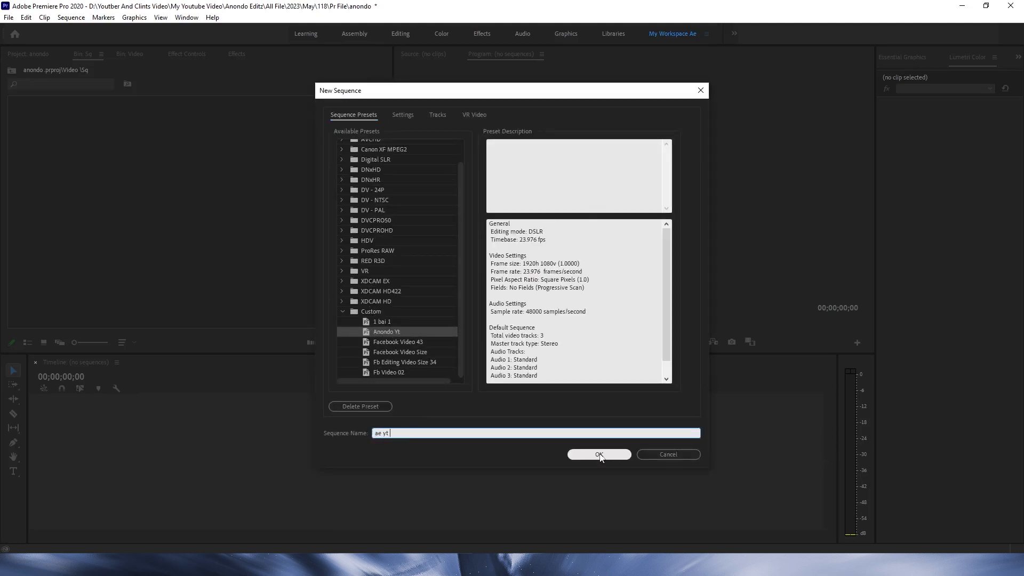
click(599, 454)
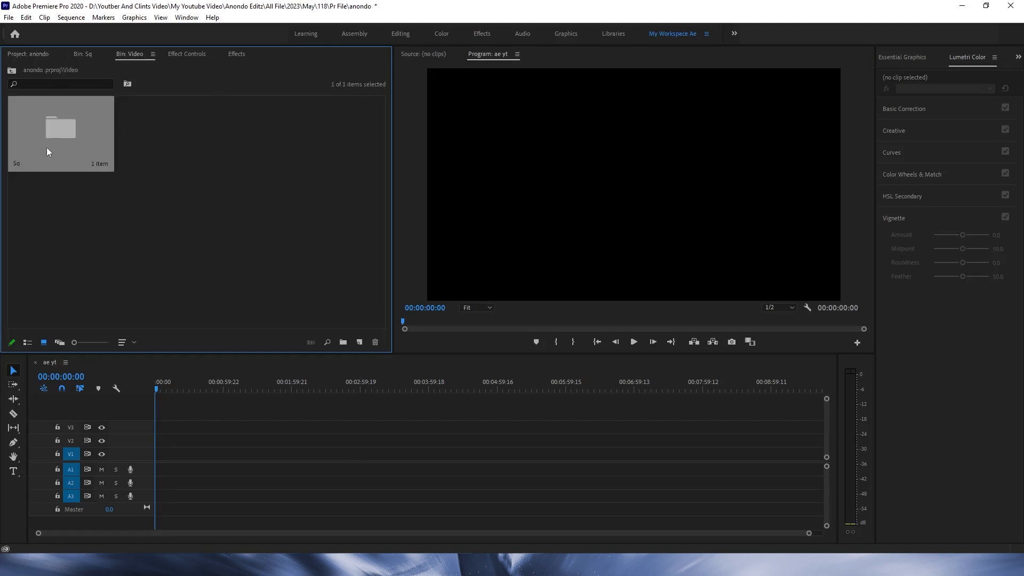
Step: Start another sequence in the Sq bin and set its frame size to 1080 horizontal by 1440 vertical
key(ctrl+n)
click(435, 176)
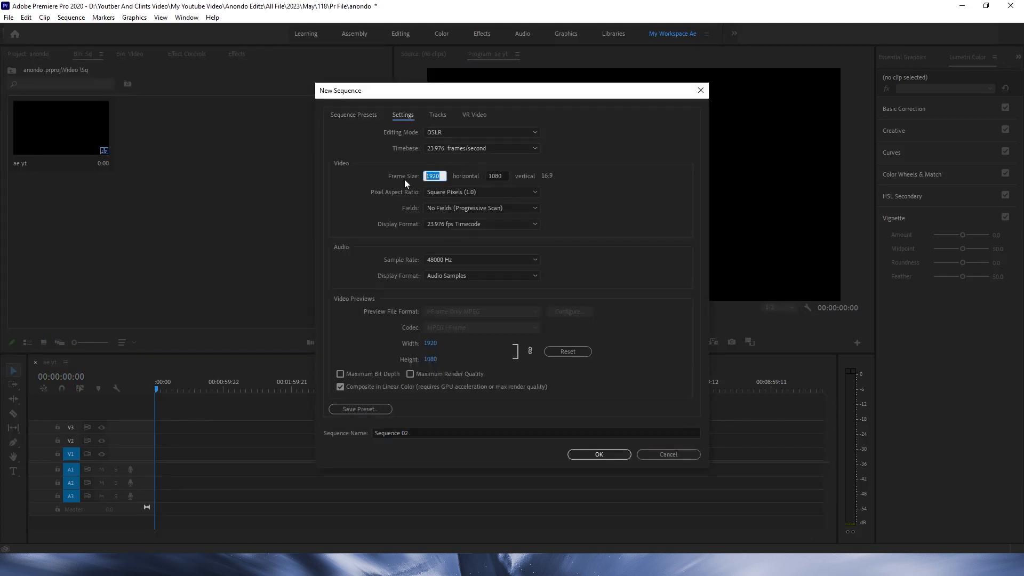
text(1080)
click(505, 175)
text(1440)
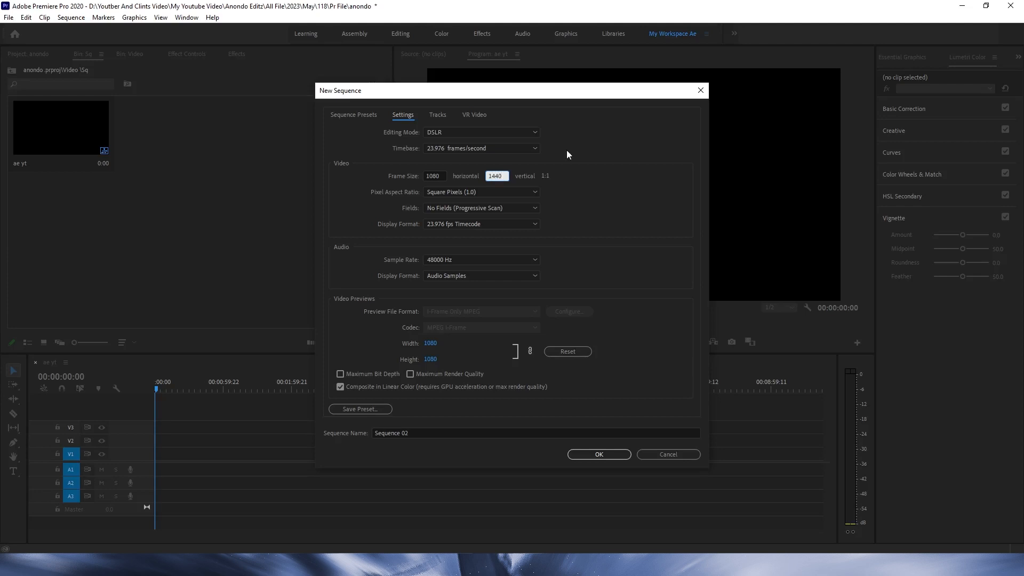
Step: Try a frame size of 1440 horizontal by 1080 vertical, and return it to 1080 by 1440
click(433, 176)
text(1440)
click(502, 176)
text(1080)
click(433, 176)
text(1080)
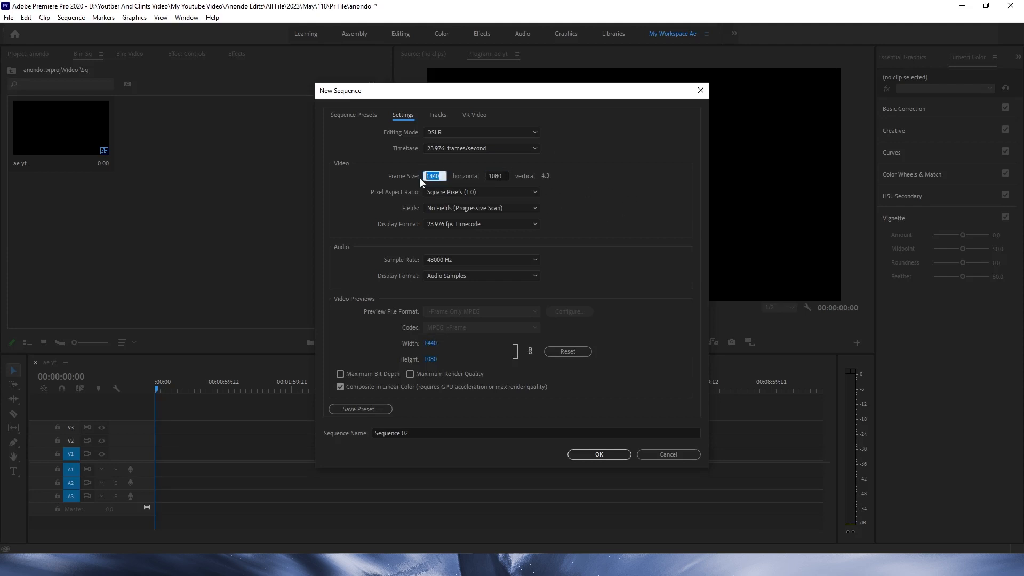
click(501, 175)
text(1440)
Step: Save the 1080 by 1440 sequence settings as a preset named "Anondo fb"
click(361, 409)
text(Anondo fb)
key(Return)
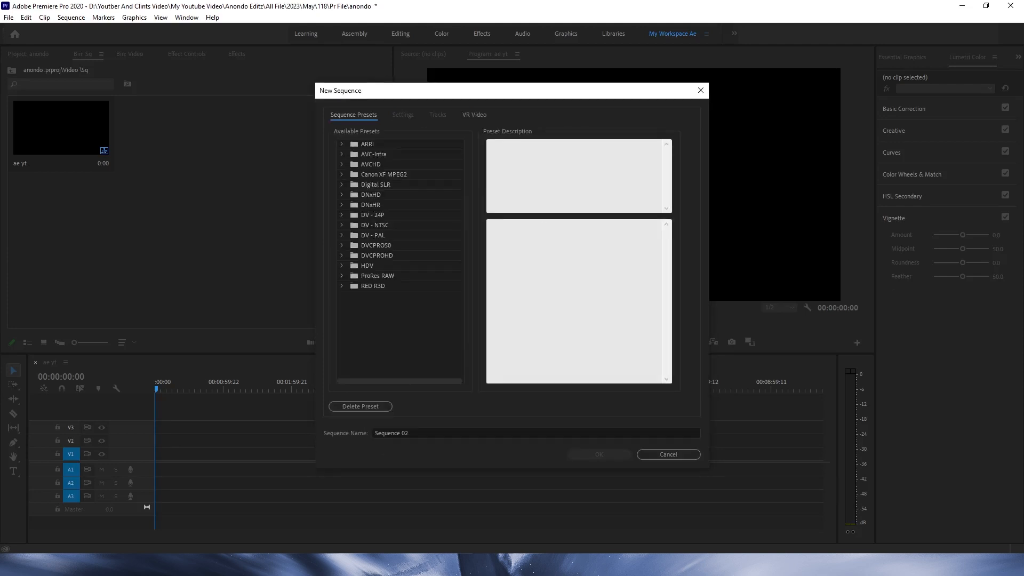
Step: Name the sequence "ae fb" and create it from the Anondo fb preset
click(421, 433)
text(ae fb)
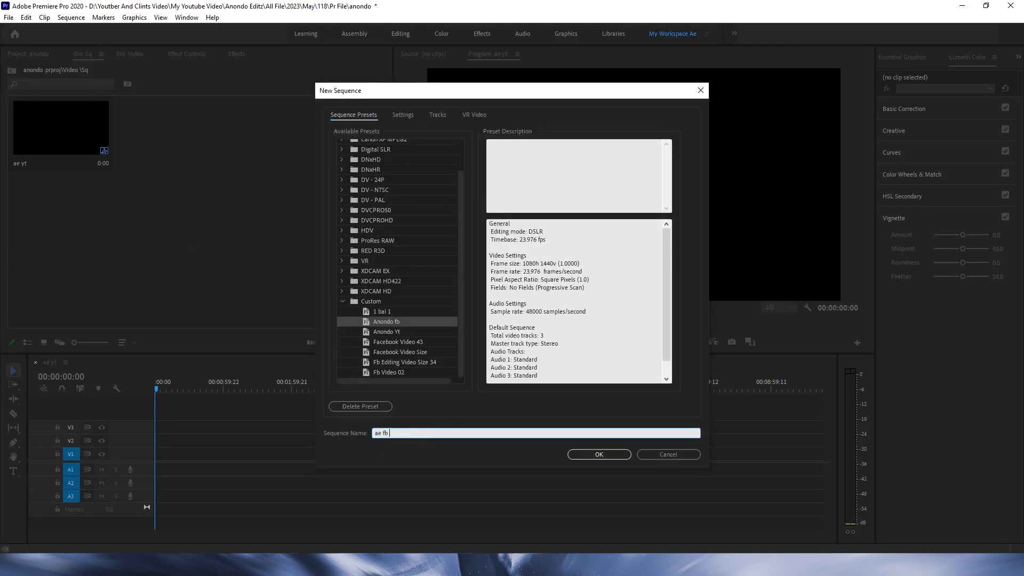
key(Return)
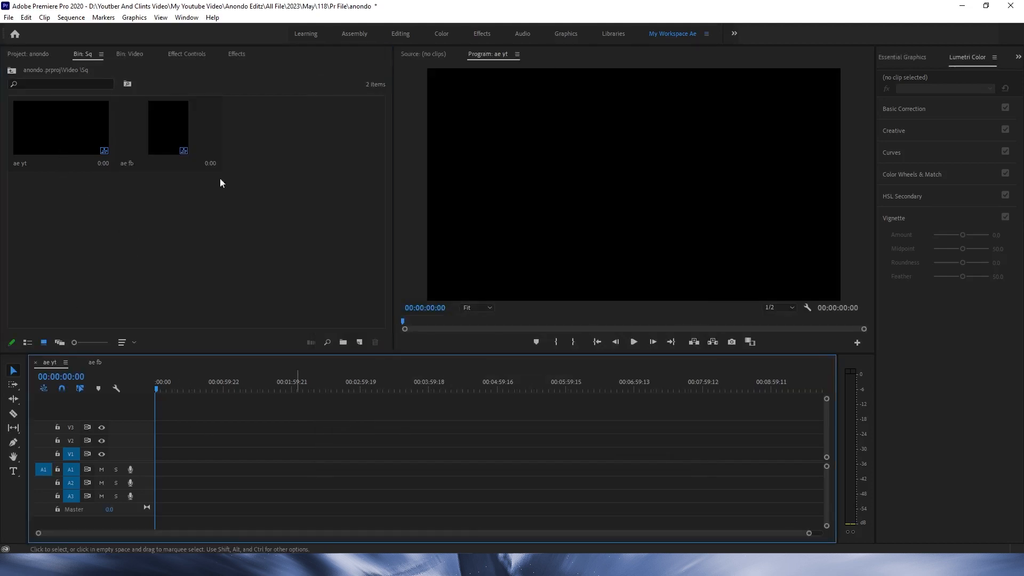
click(29, 53)
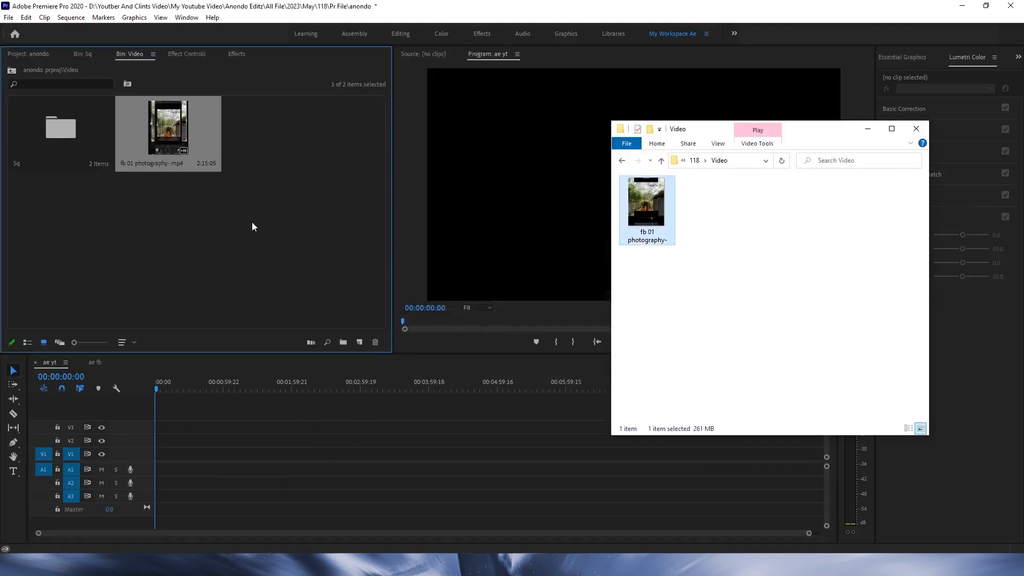
double_click(252, 227)
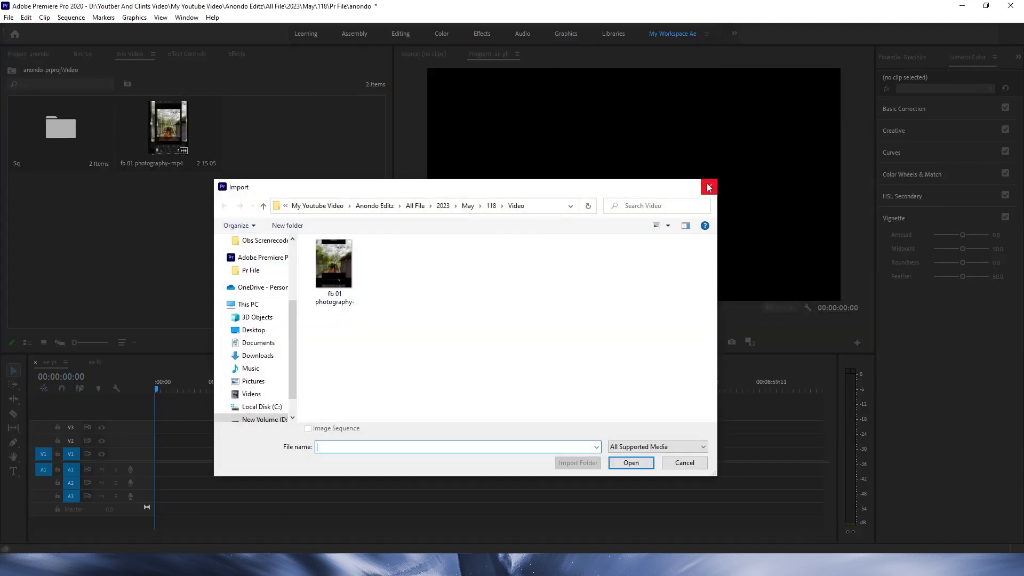
click(709, 187)
Step: Place the "fb 01 photography" video at the start of the ae yt sequence on V1, keeping the sequence settings, and mute audio track A1
drag(168, 133, 164, 455)
click(605, 307)
scroll(234, 446, down, 2)
drag(235, 390, 161, 403)
click(101, 469)
drag(230, 389, 205, 423)
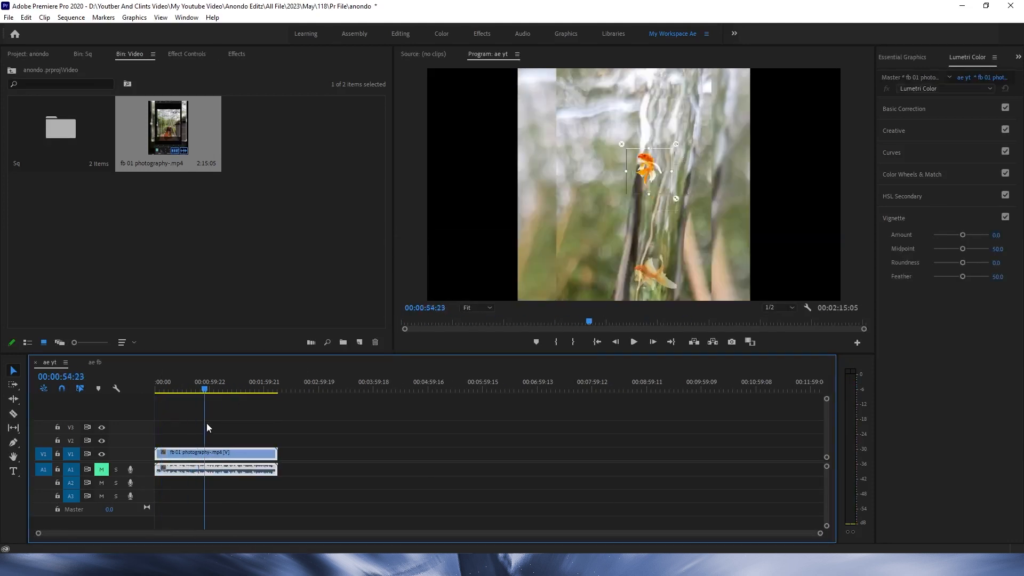
Step: Scale up the "fb 01 photography" clip in the ae yt sequence and preview it at another point of the timeline
click(187, 54)
drag(101, 120, 142, 119)
click(270, 407)
drag(205, 387, 196, 497)
click(235, 454)
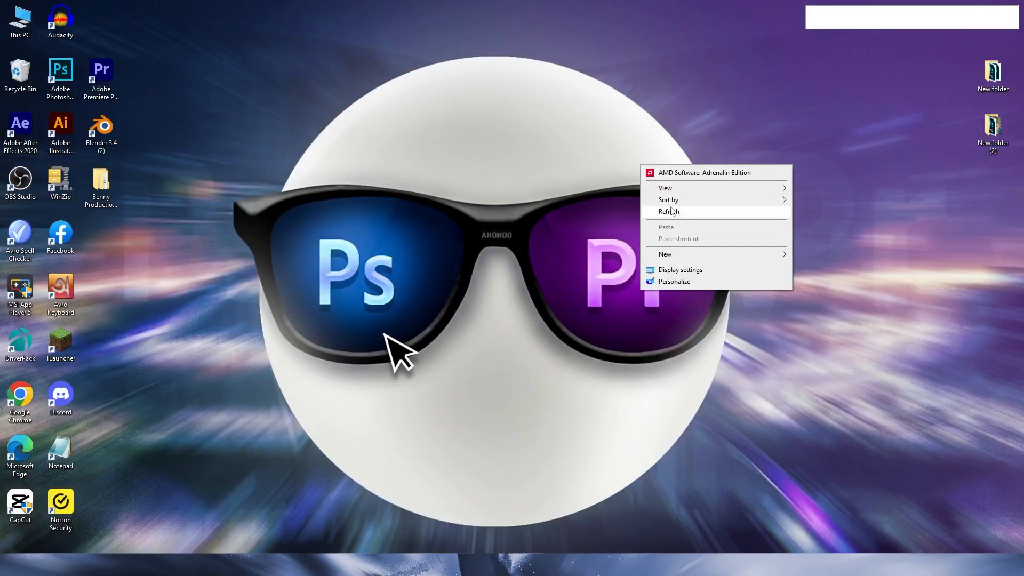
click(670, 211)
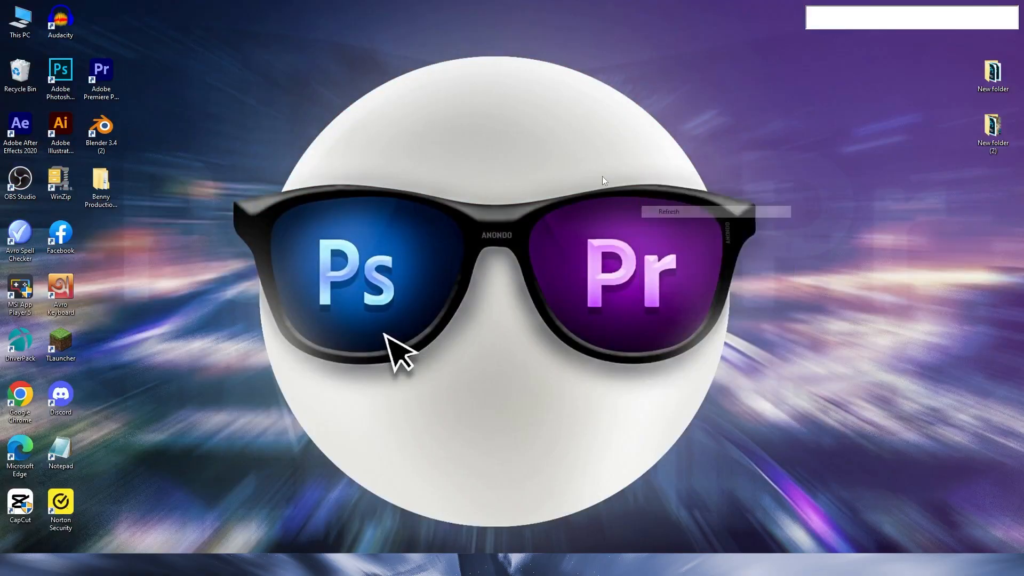
right_click(603, 177)
click(625, 226)
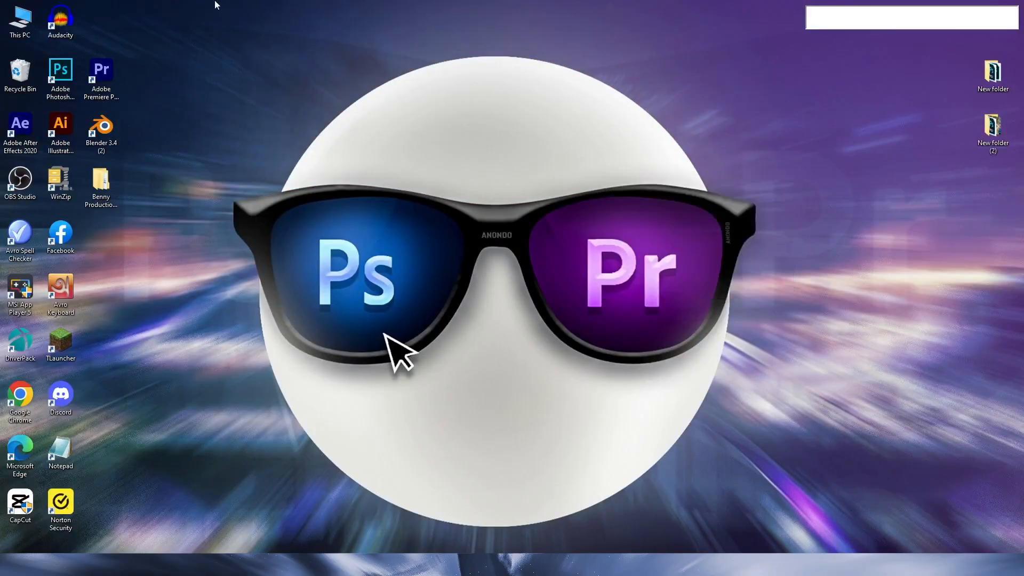
Step: Launch Adobe Premiere Pro and start a new project named "anondo"
double_click(100, 74)
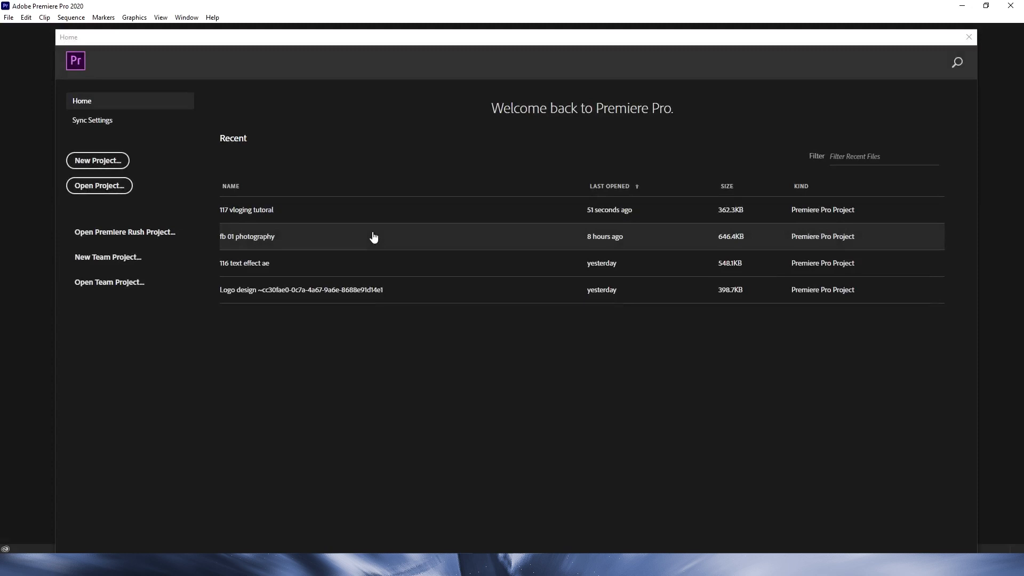
click(100, 162)
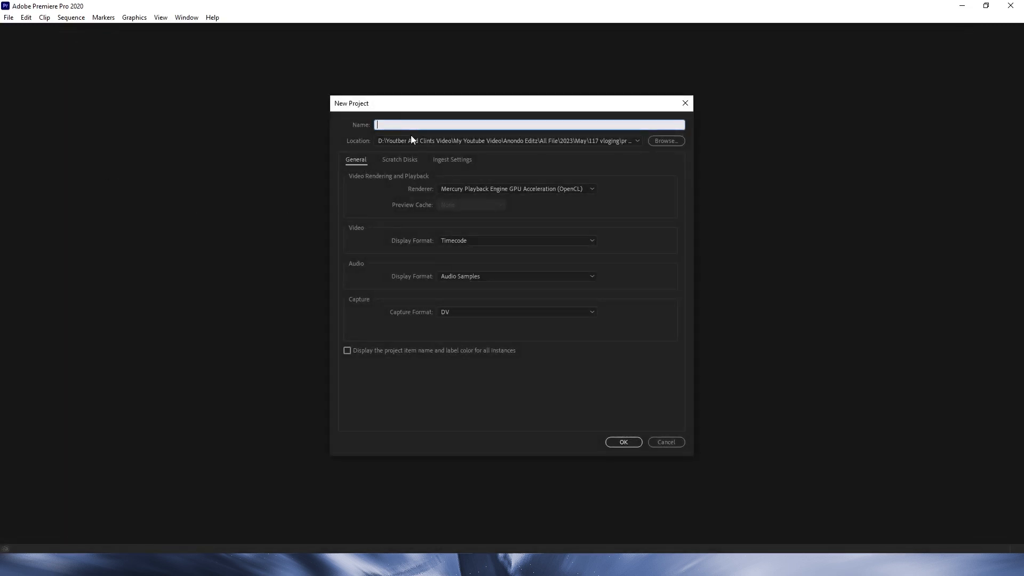
text(anondo)
Step: Browse for the project location up to the May folder and create a folder named "118" there
click(666, 141)
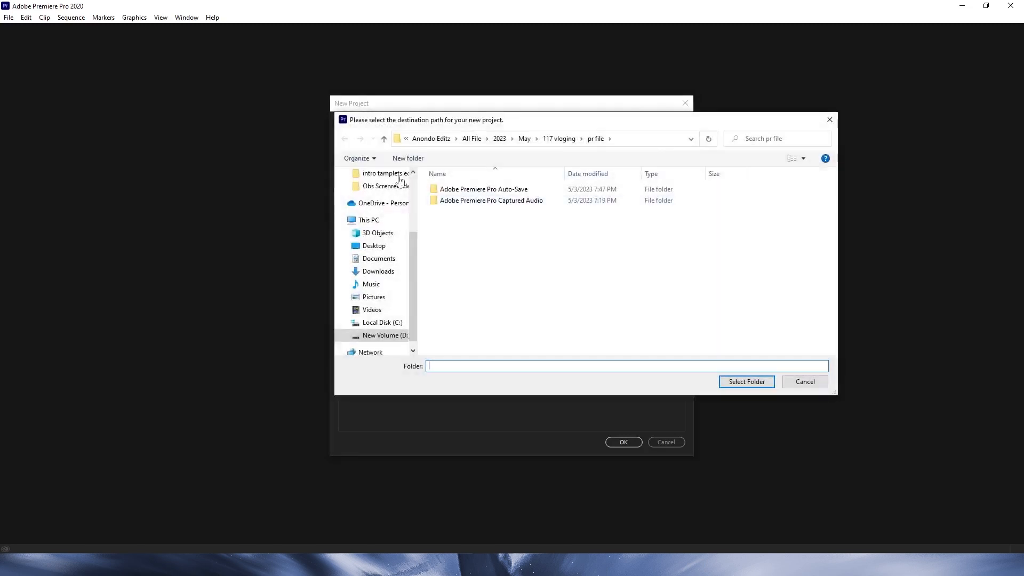
click(383, 139)
click(383, 139)
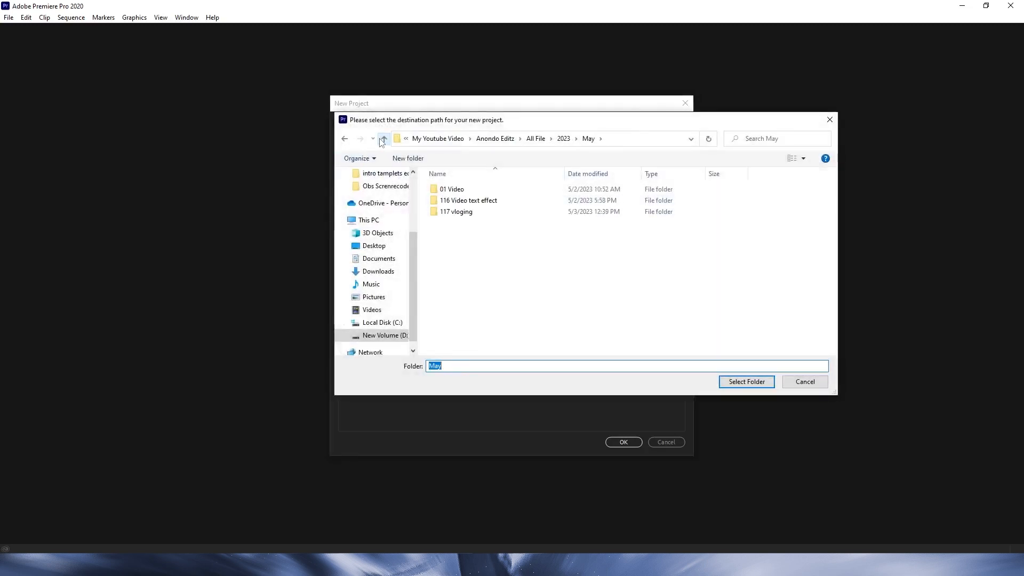
right_click(478, 281)
mouse_move(514, 401)
click(653, 397)
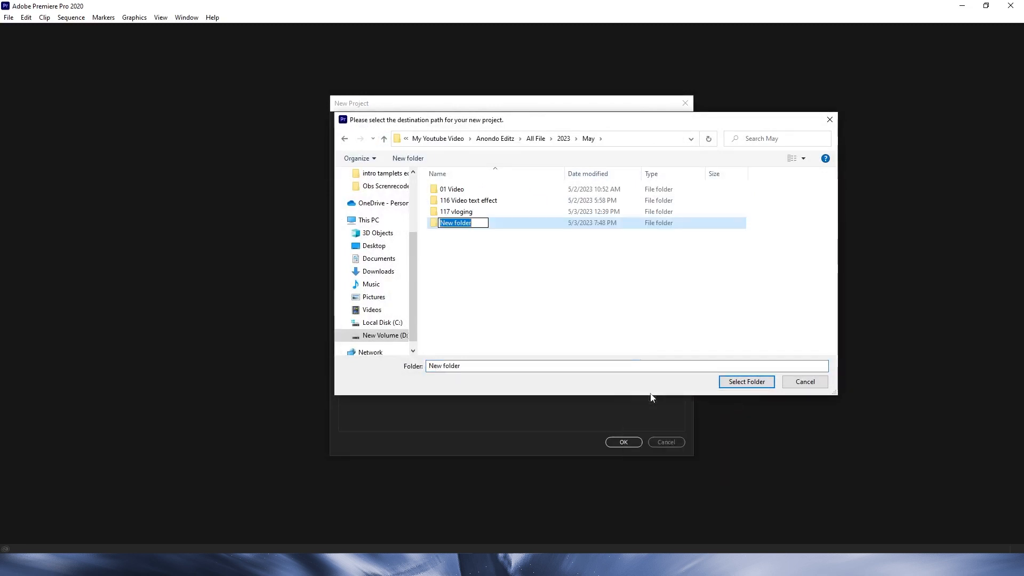
key(BackSpace)
text(118)
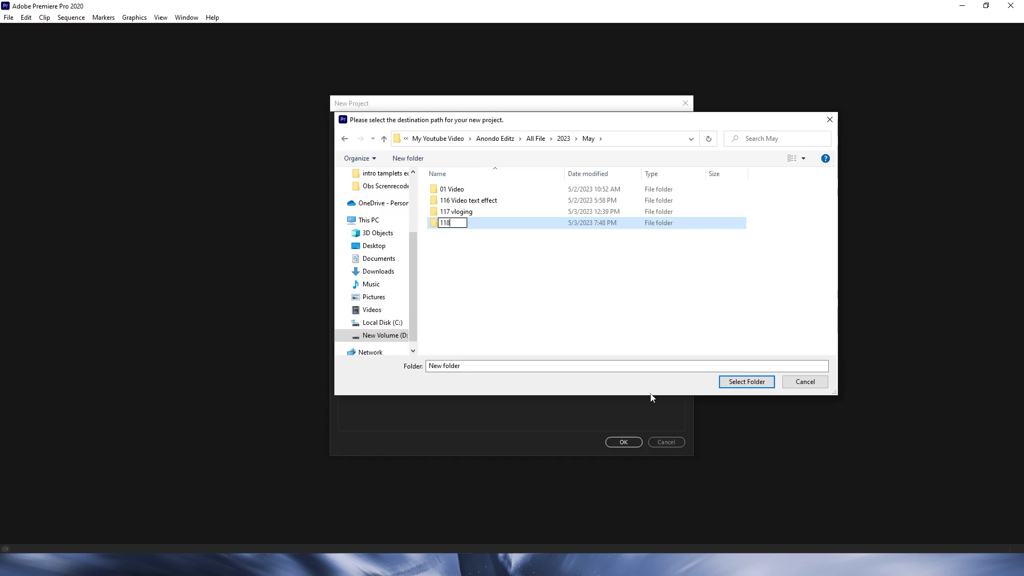
key(Return)
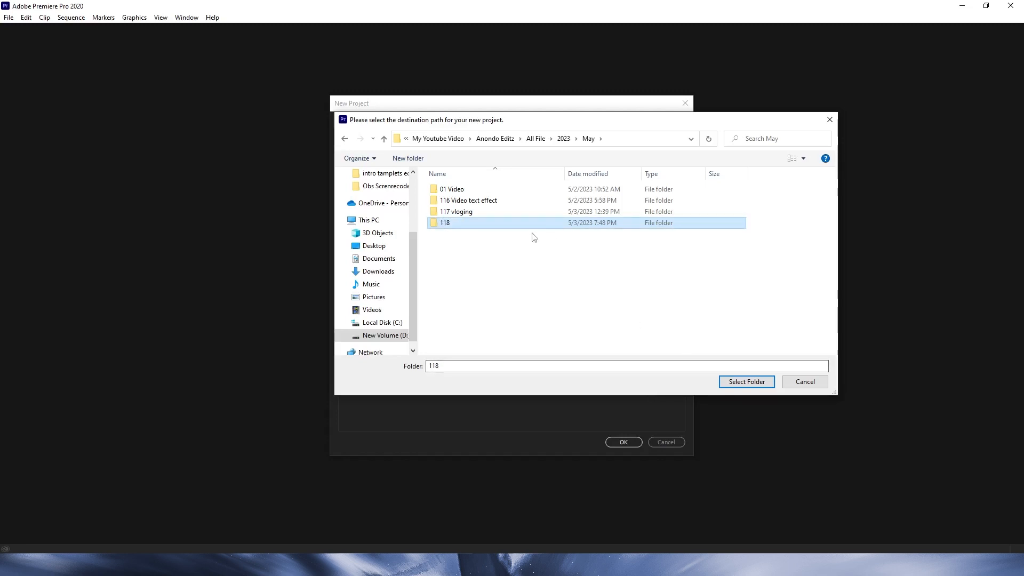
Step: Open the 118 folder and create a subfolder named "Pr File" in it
double_click(533, 227)
right_click(534, 228)
mouse_move(565, 357)
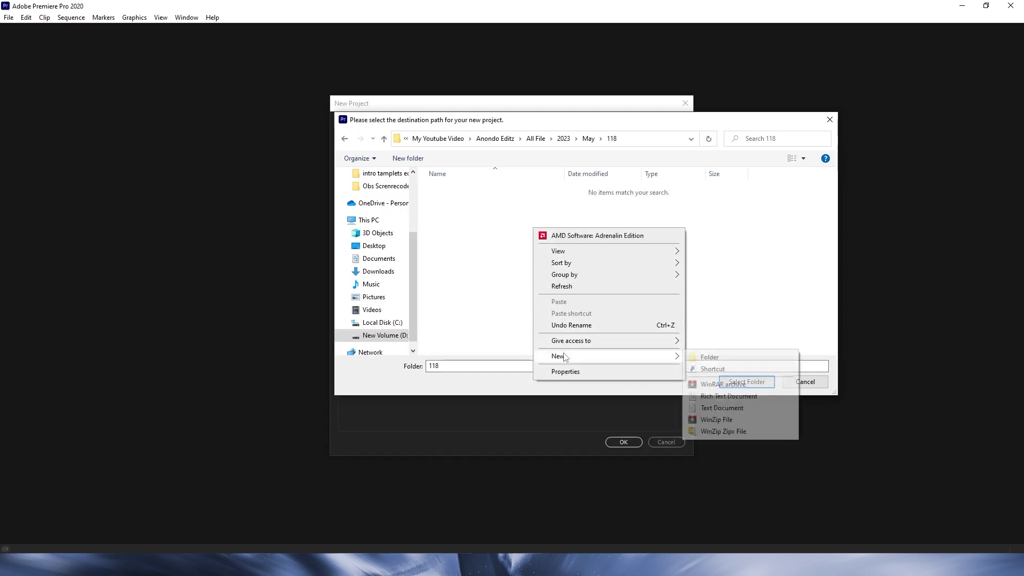
click(694, 357)
key(BackSpace)
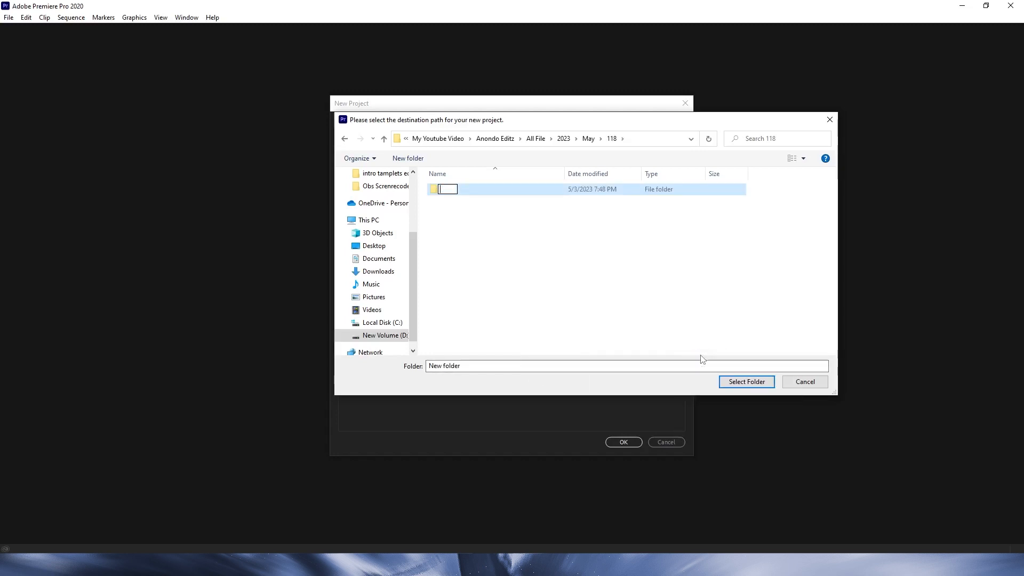
text(Pr File)
key(Return)
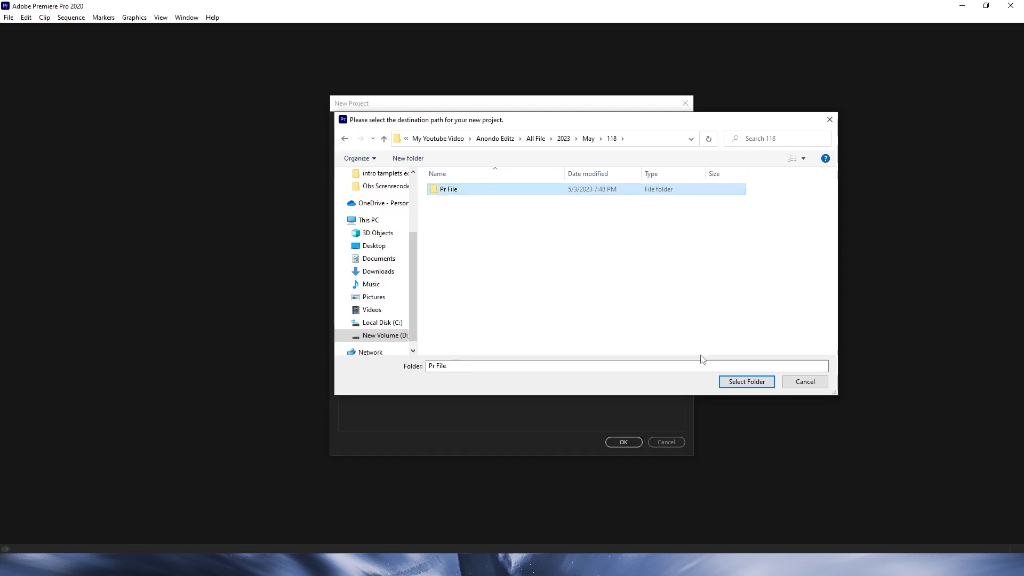
Step: Create a subfolder named "Video" in the 118 folder
right_click(671, 310)
mouse_move(693, 431)
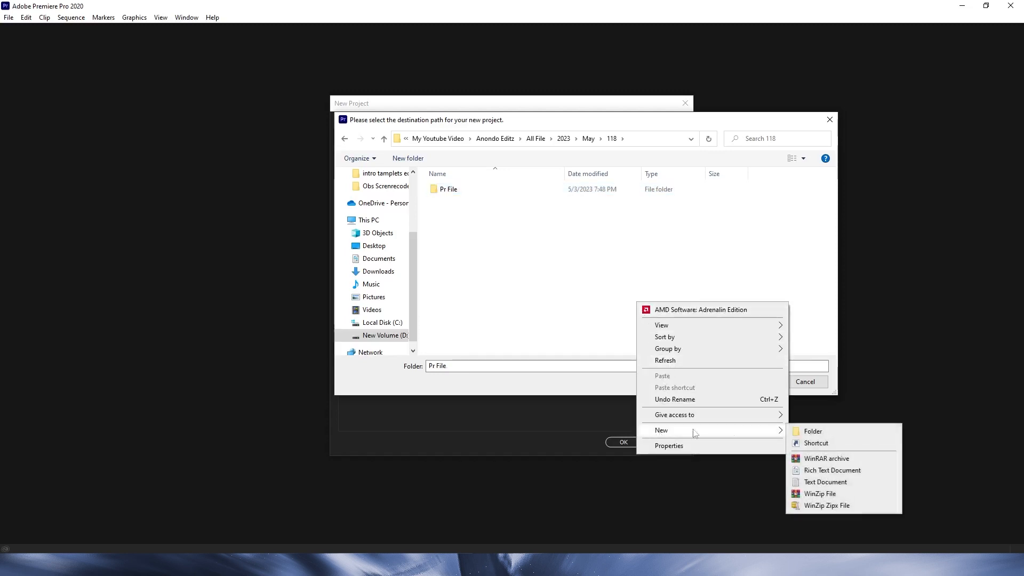
click(807, 434)
key(BackSpace)
text(Video)
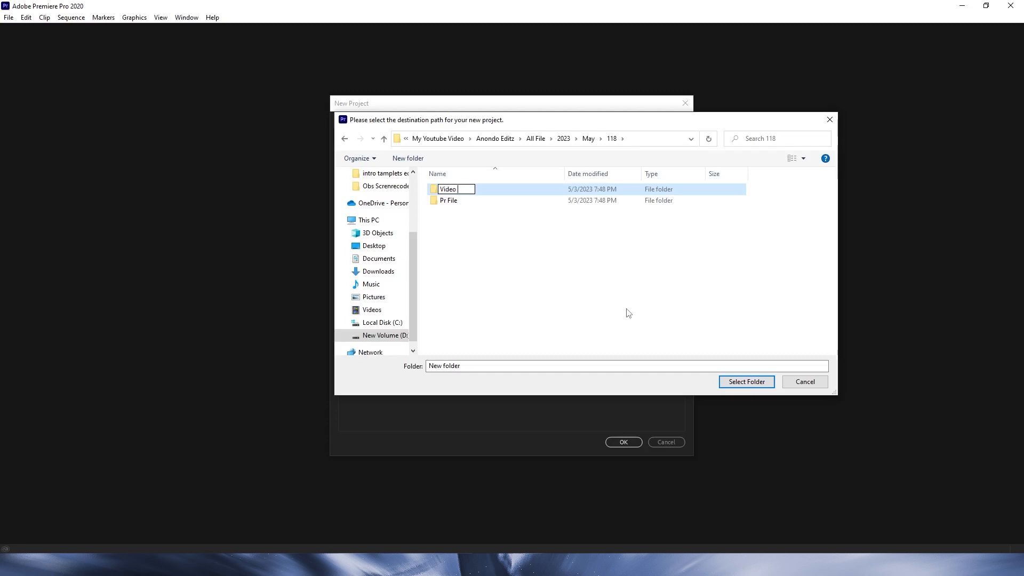
key(Return)
Step: Create a subfolder named "Imj" in the 118 folder
right_click(627, 309)
mouse_move(659, 440)
click(808, 435)
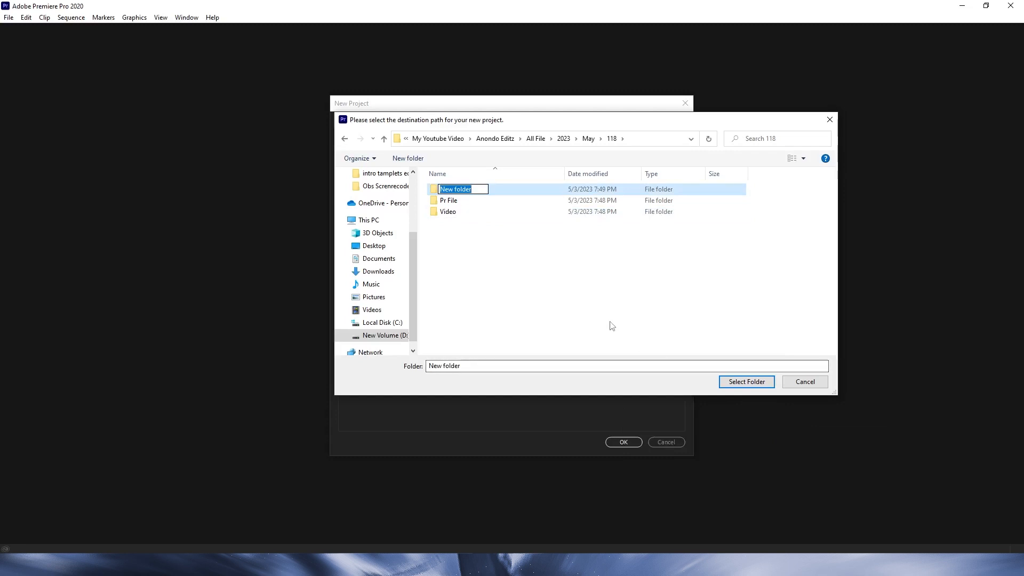
key(BackSpace)
text(Img)
key(Return)
Step: Create a subfolder named "Au" in the 118 folder
right_click(611, 324)
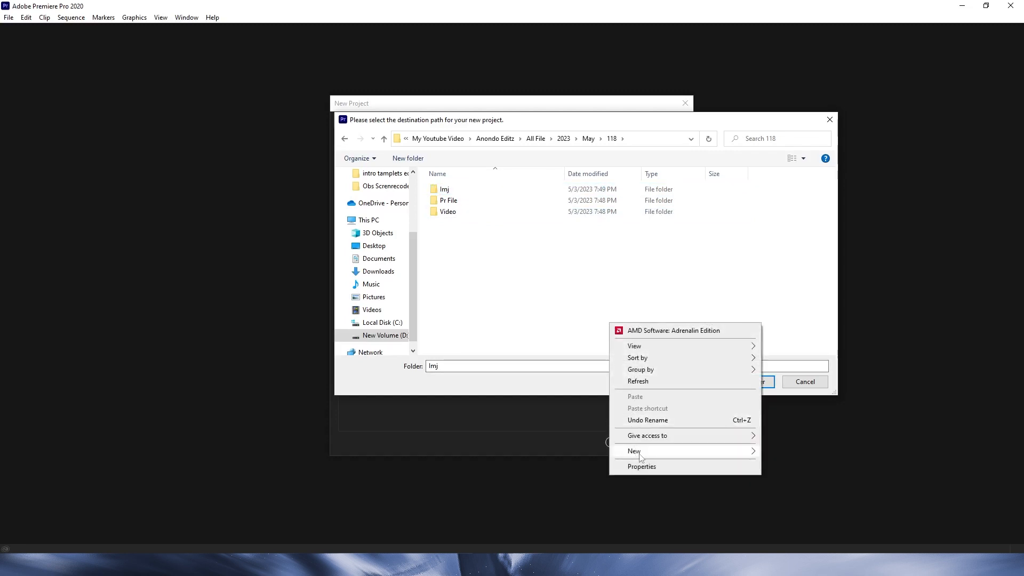
mouse_move(640, 456)
click(790, 452)
text(Au)
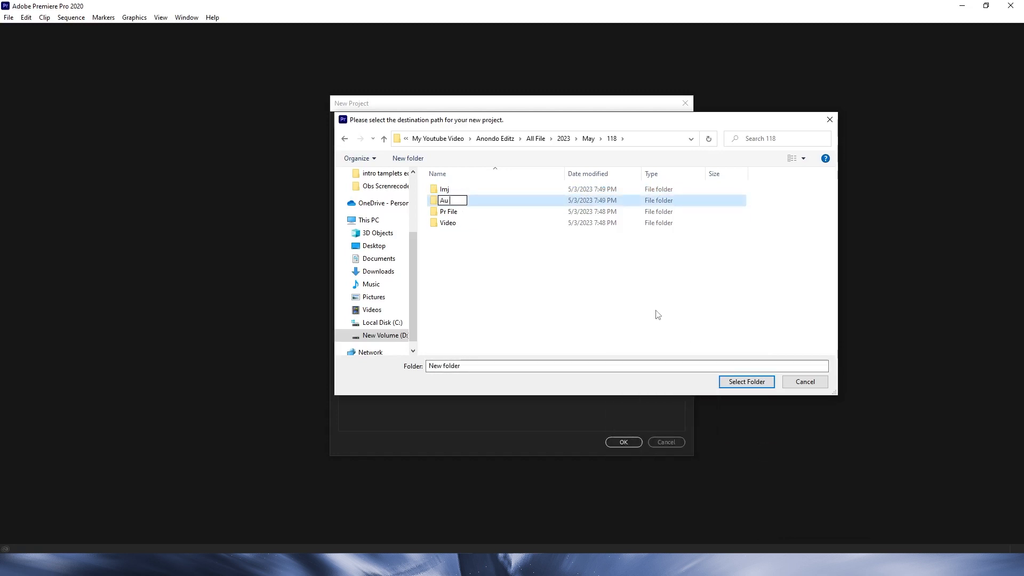
key(Return)
Step: Create a subfolder named "Final video" in the 118 folder
right_click(498, 252)
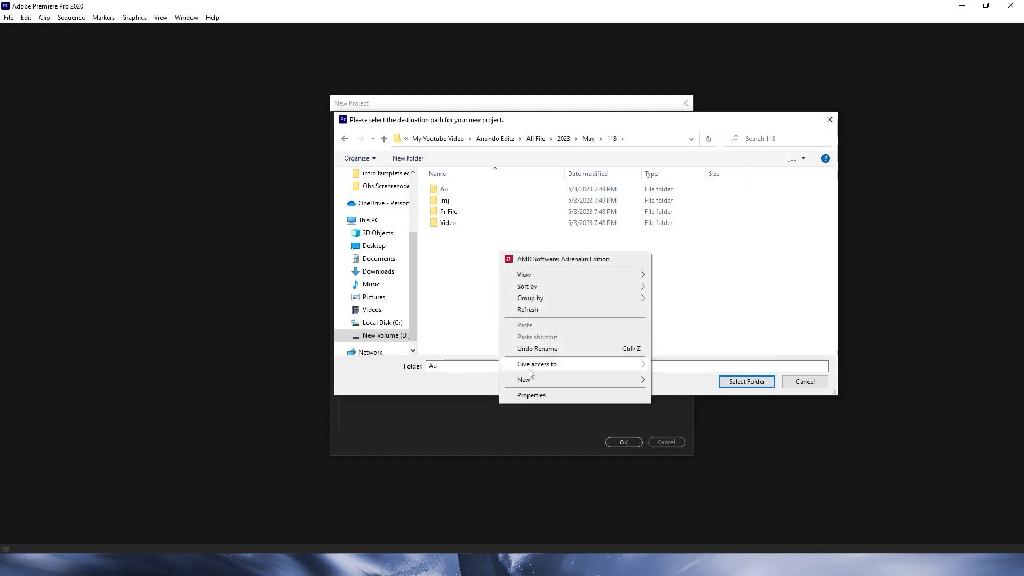
mouse_move(527, 382)
click(736, 382)
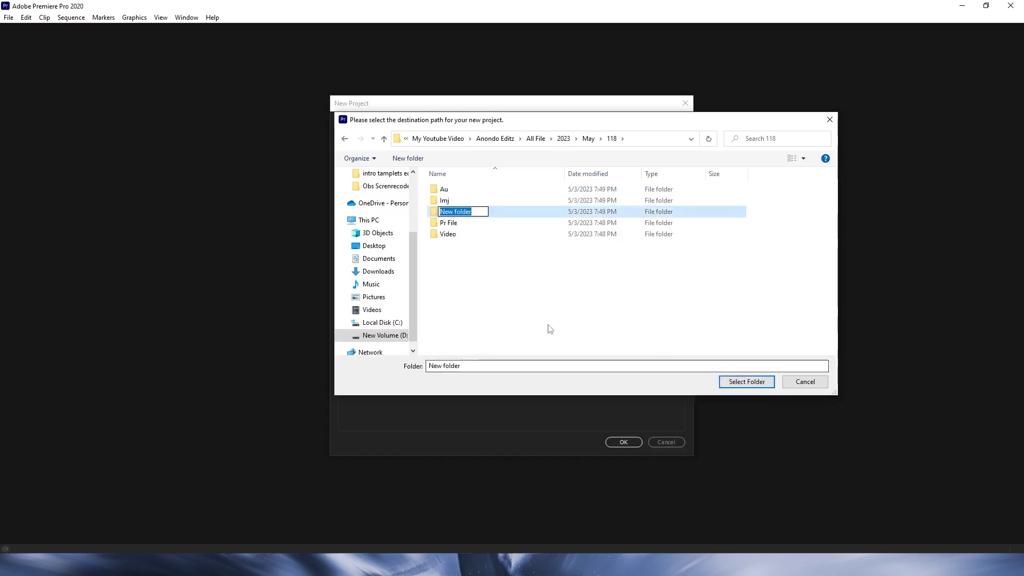
key(BackSpace)
text(Final v)
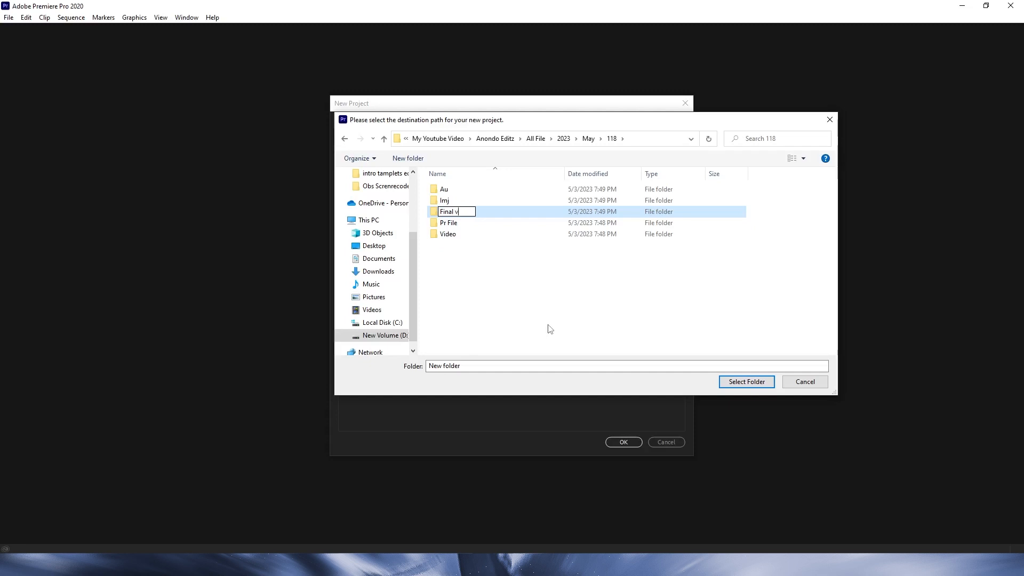
text(ideo)
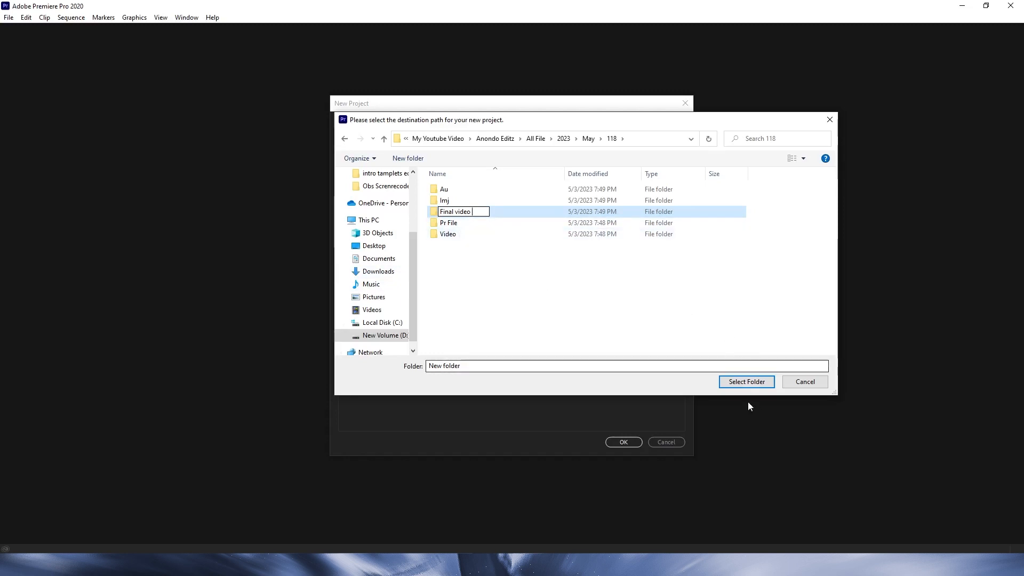
key(Return)
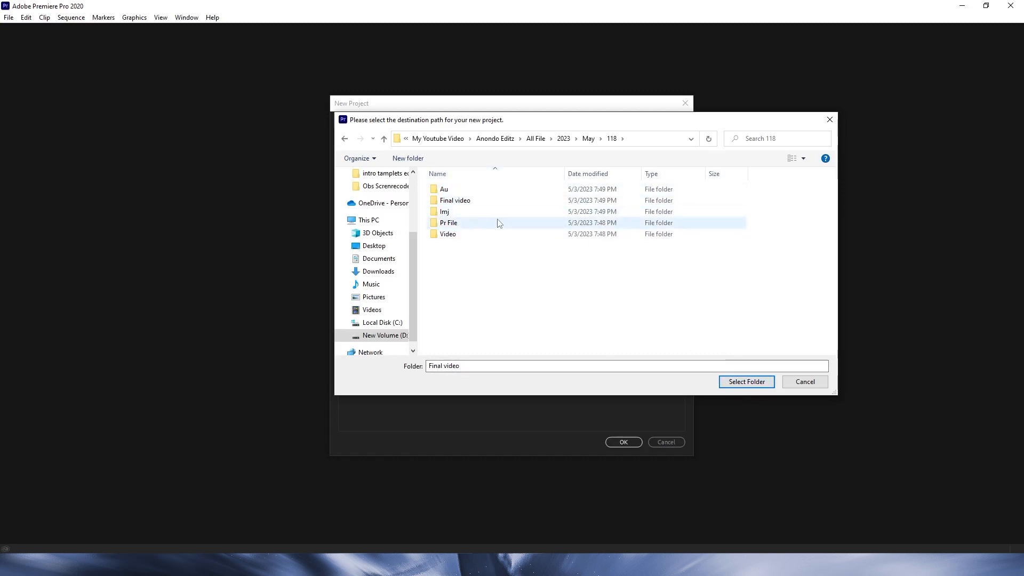
Step: Set the Pr File folder as the project location and create the anondo project
double_click(483, 224)
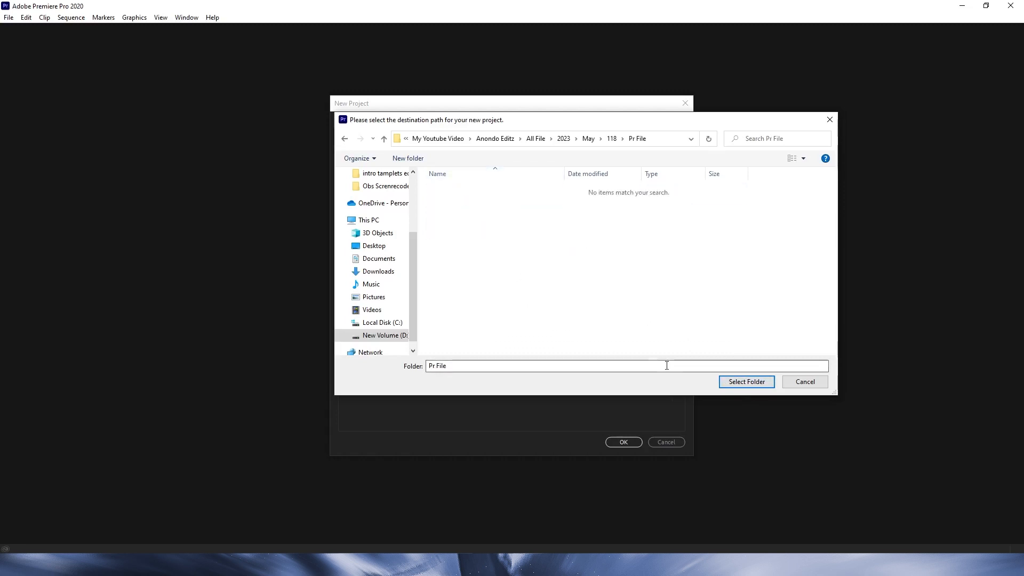
click(752, 382)
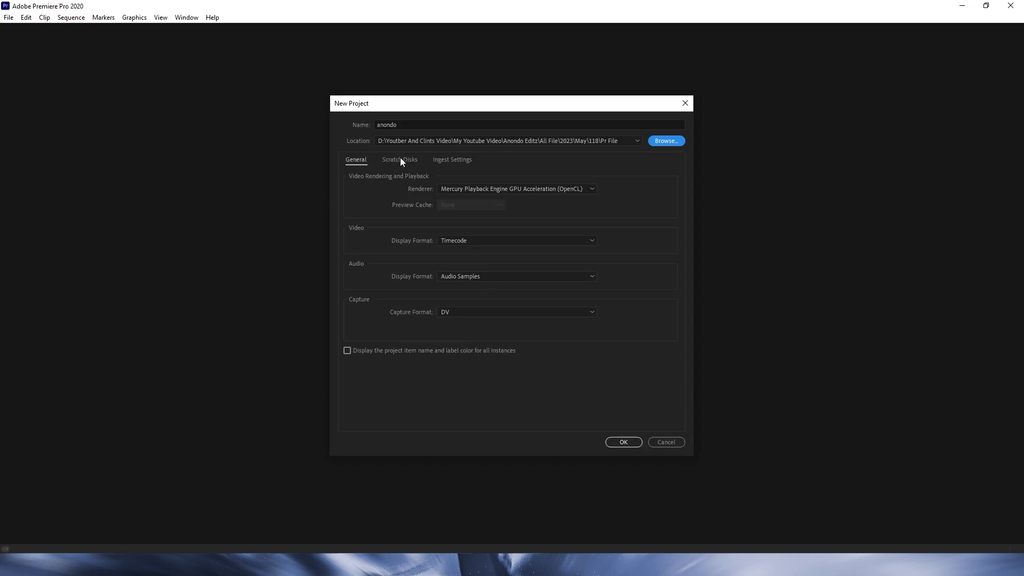
click(623, 442)
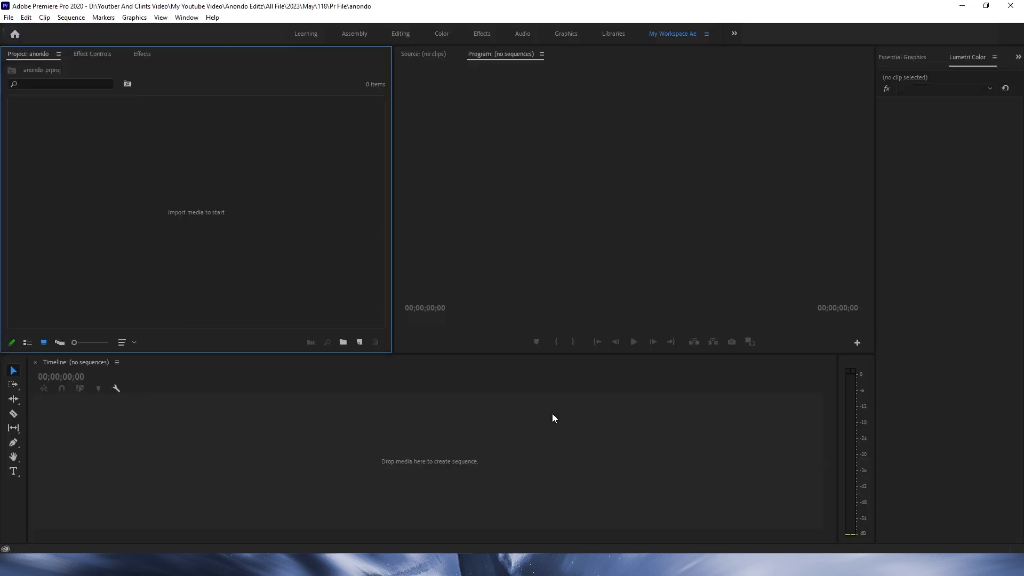
Step: Start a media import into the project and browse to New Volume (D:)
click(58, 365)
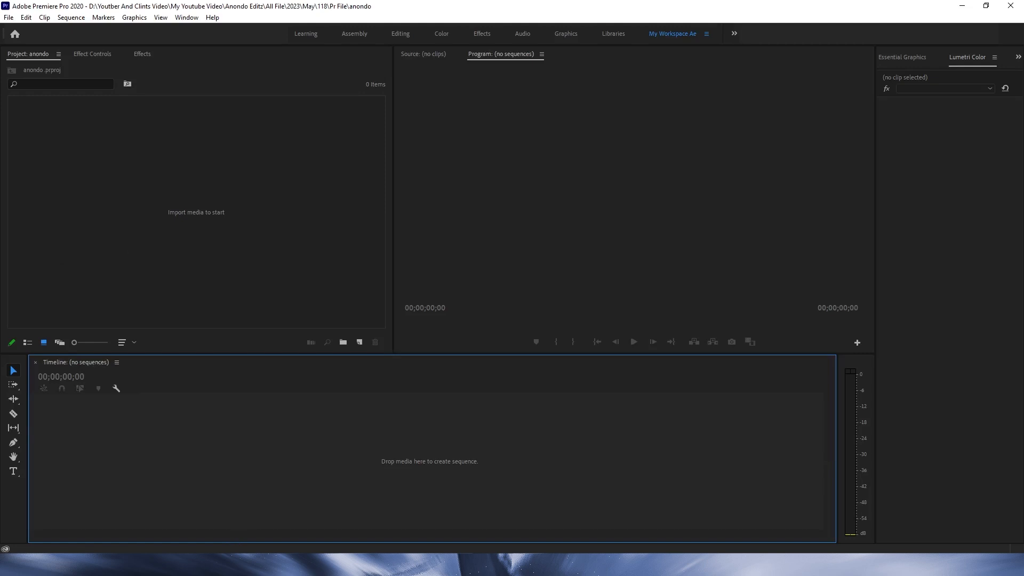
right_click(174, 249)
click(213, 314)
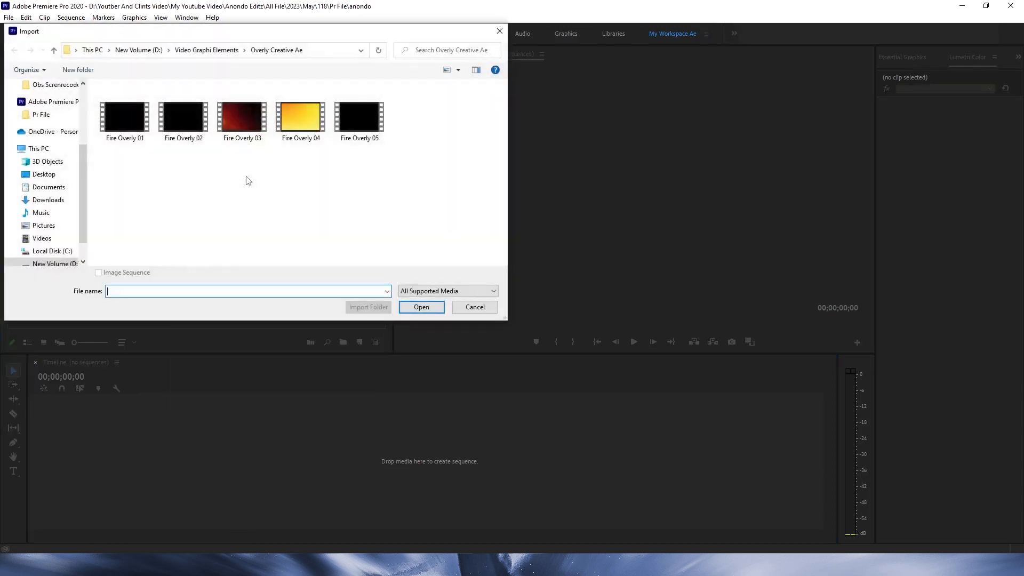
click(54, 50)
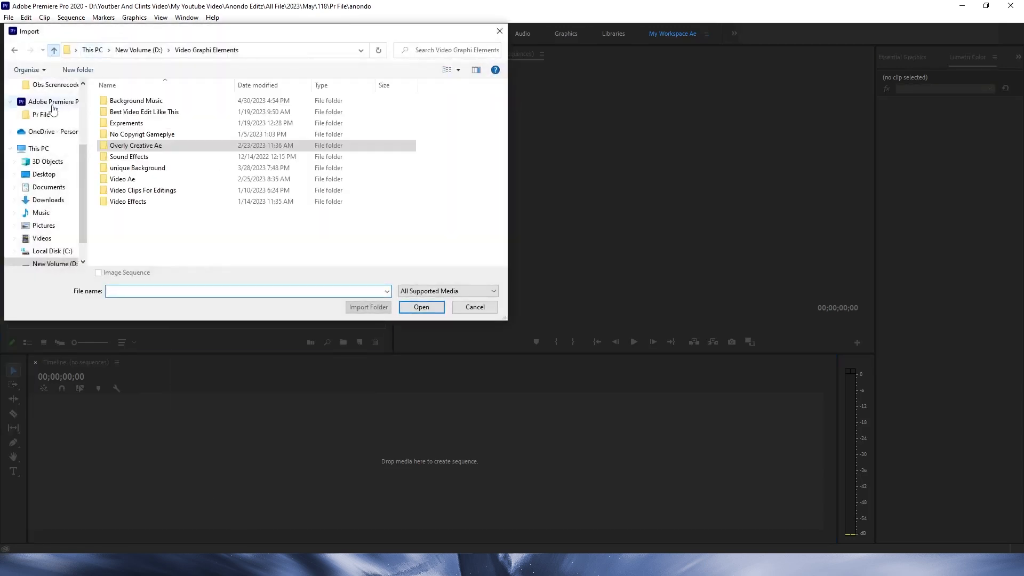
click(132, 206)
double_click(132, 203)
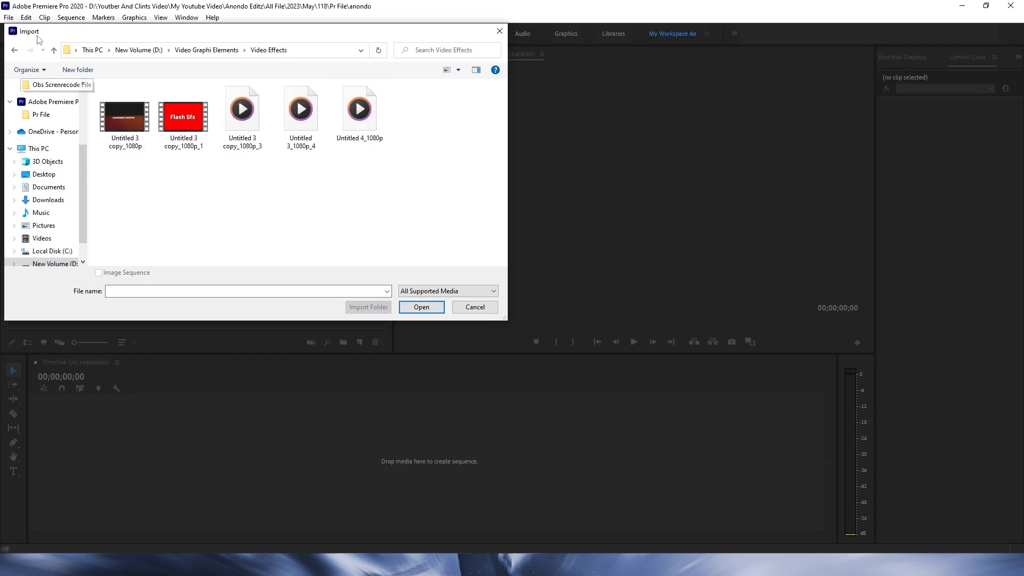
click(14, 50)
click(50, 234)
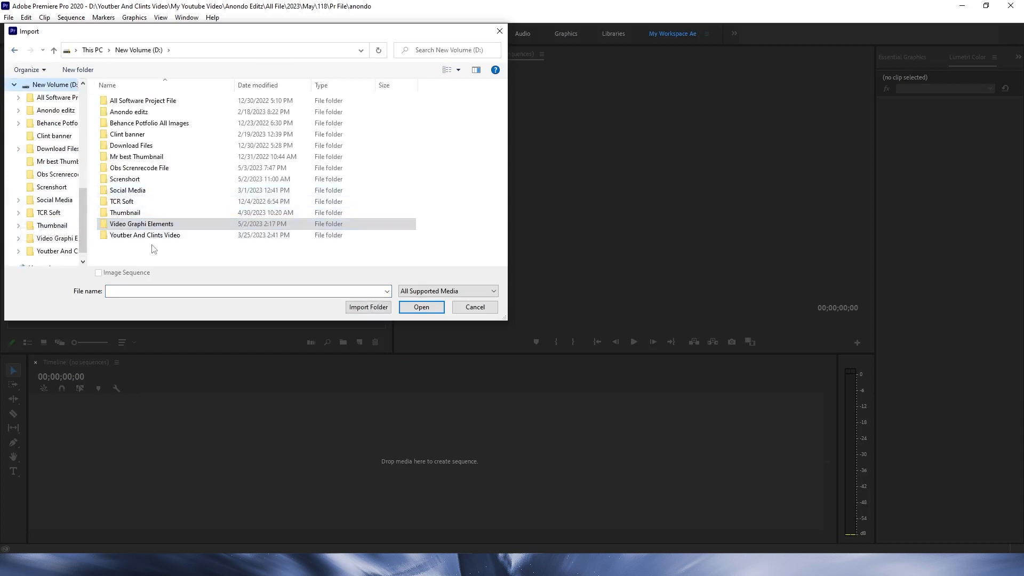
Step: Browse through Youtber And Clints Video, My Youtube Video, Anondo Editz, All File, 2023 and May to open the 118 folder for import
click(157, 237)
double_click(157, 237)
click(143, 124)
double_click(143, 124)
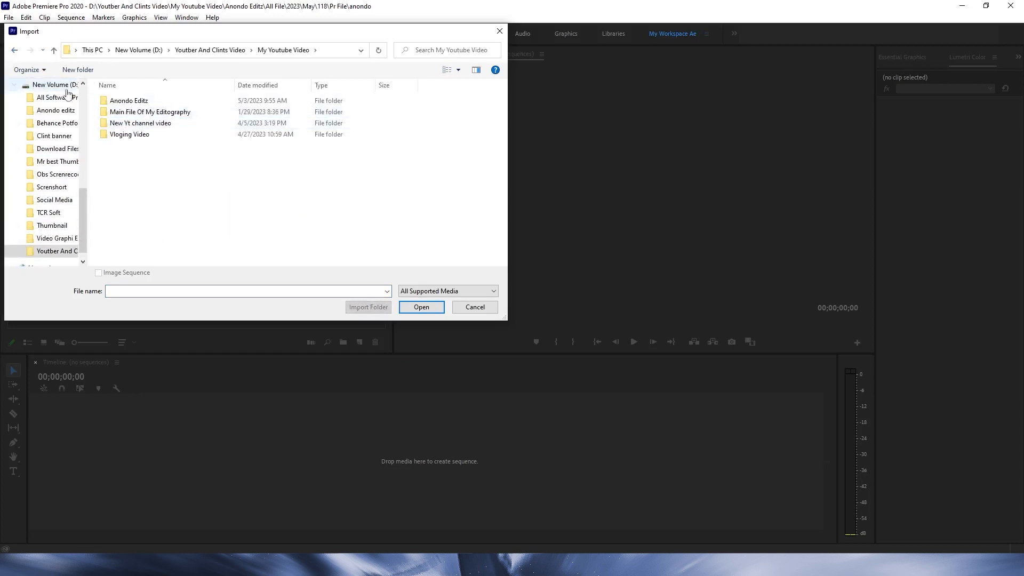
double_click(131, 101)
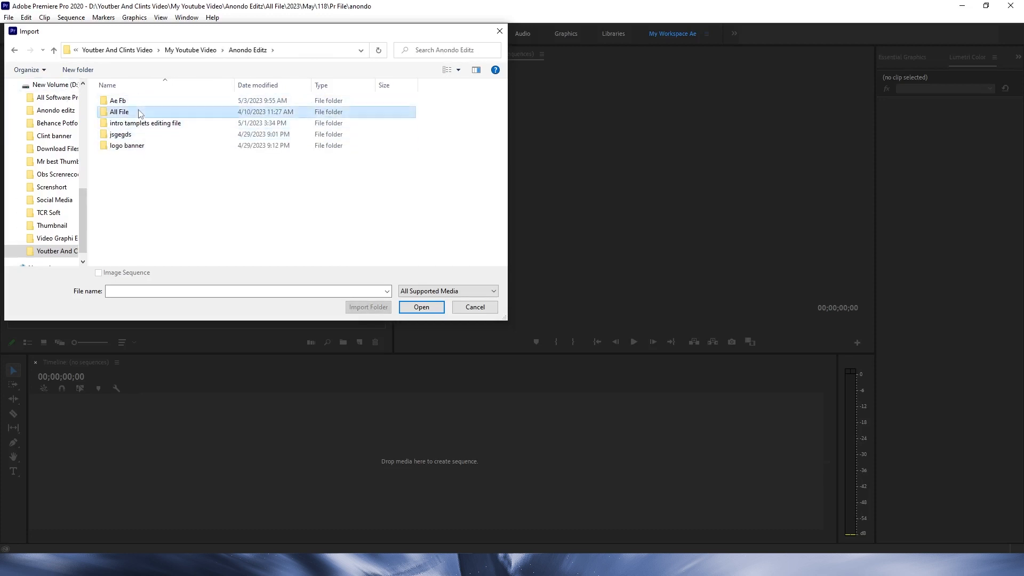
double_click(137, 112)
double_click(151, 101)
click(160, 125)
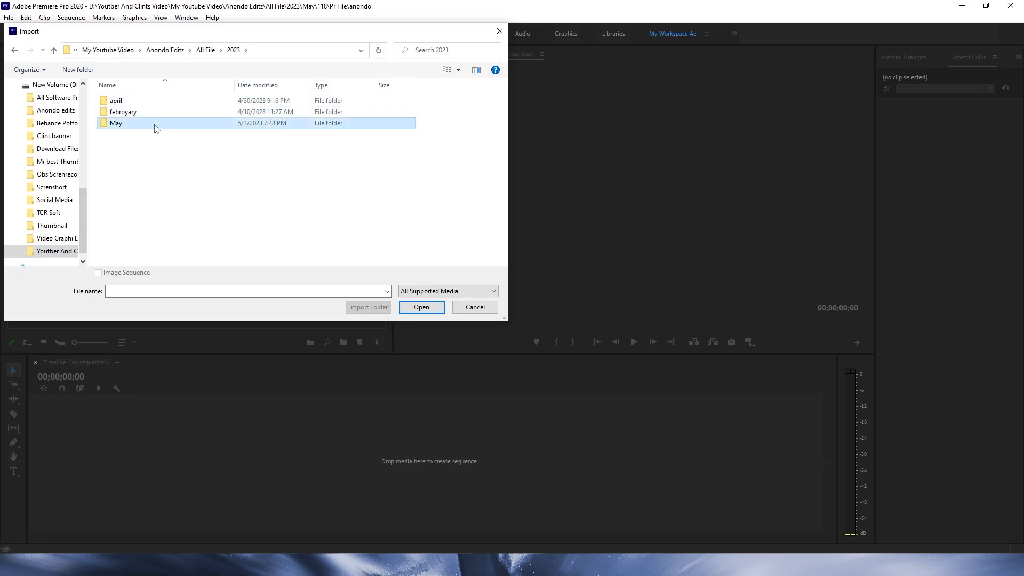
double_click(154, 125)
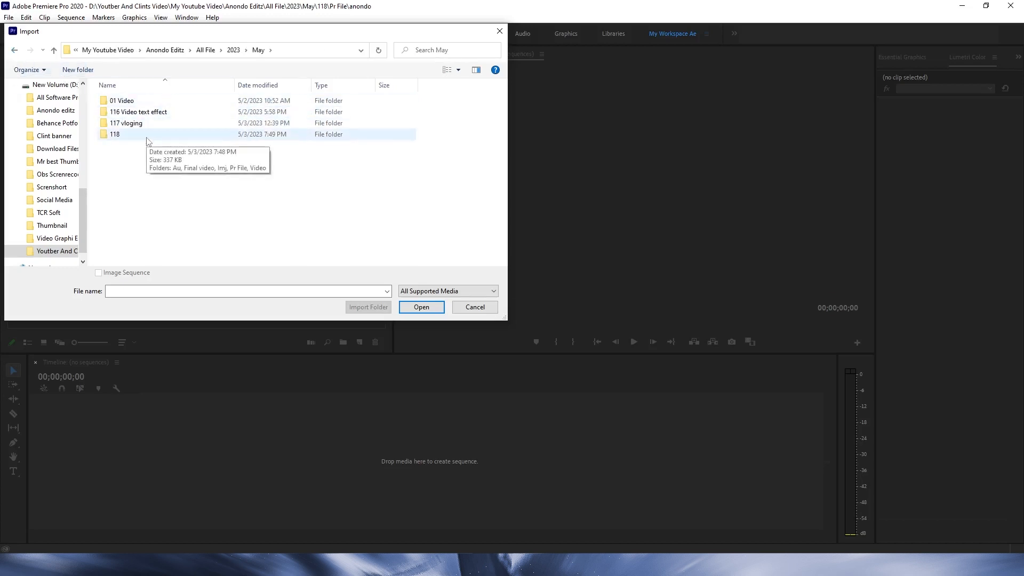
double_click(146, 138)
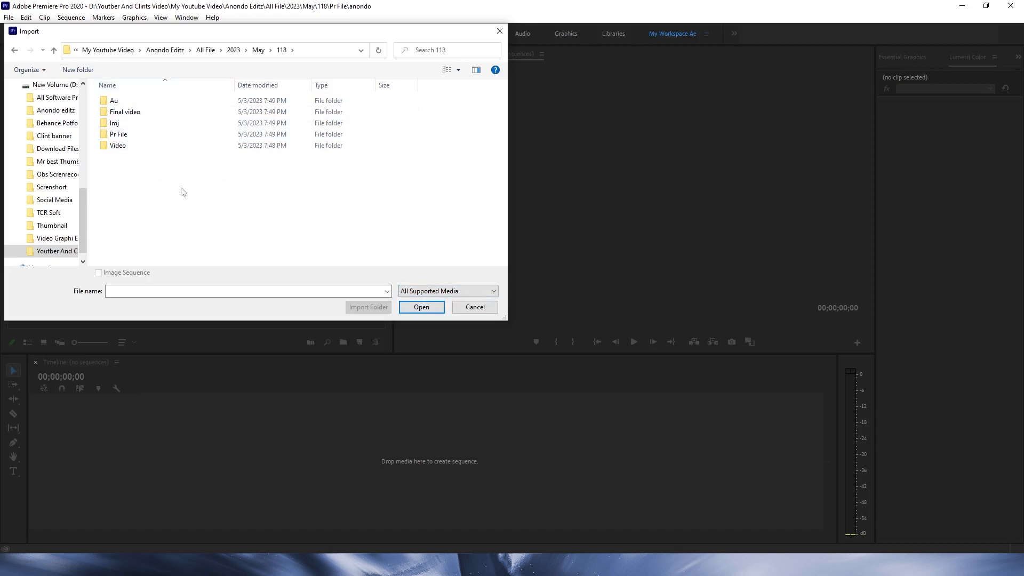
Step: Try to import the Au, Final video, Imj, Pr File and Video folders together by opening them
click(136, 105)
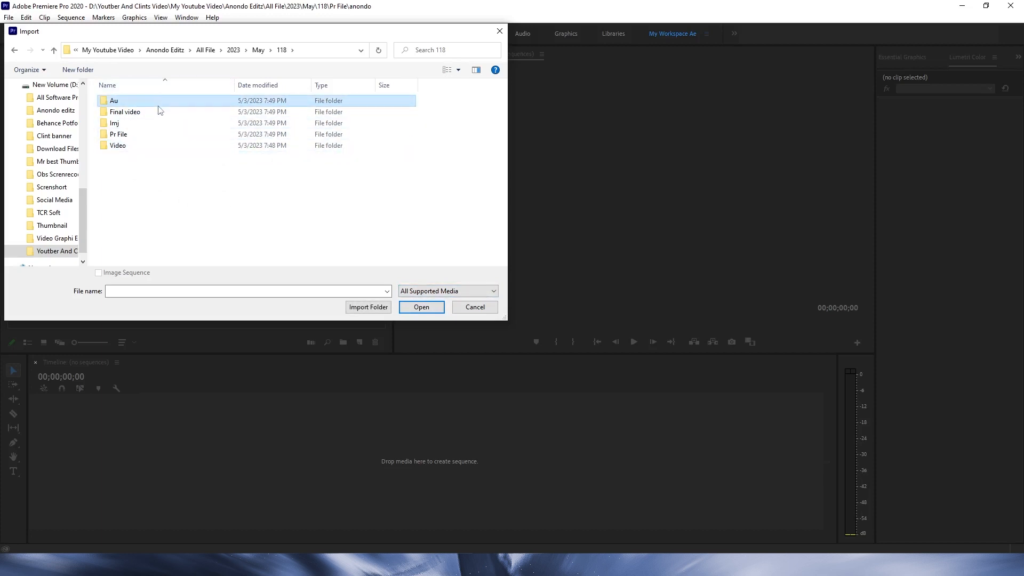
shift+click(156, 145)
click(422, 307)
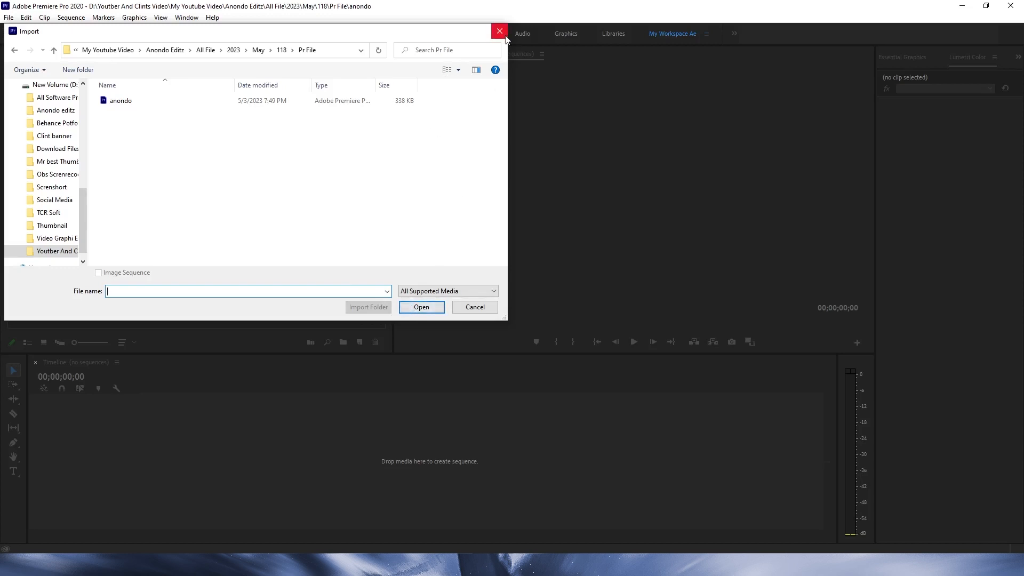
Step: Return to the 118 folder and try to move all five subfolders from the import window straight into the project
click(15, 50)
drag(149, 99, 151, 151)
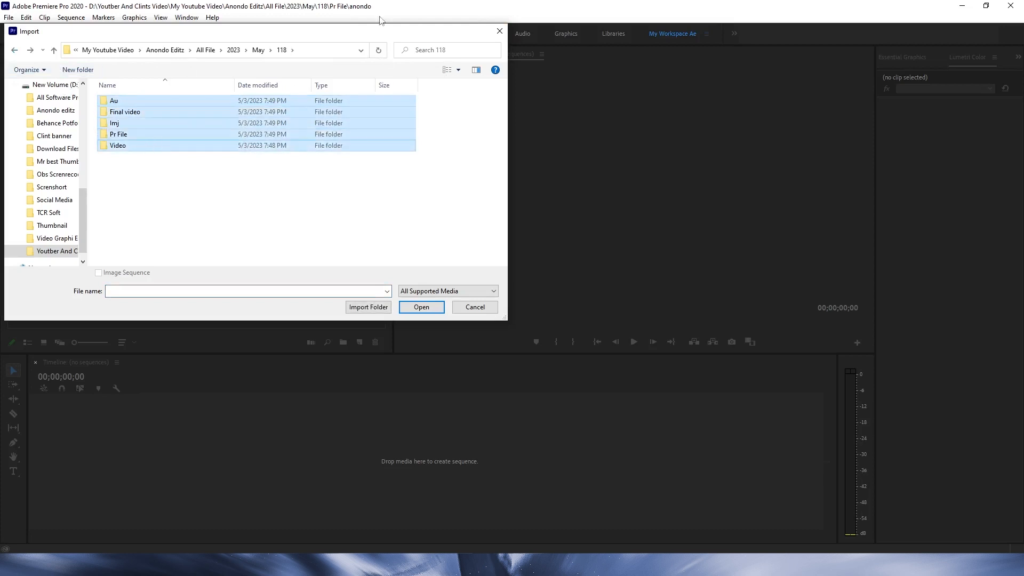
drag(382, 33, 766, 46)
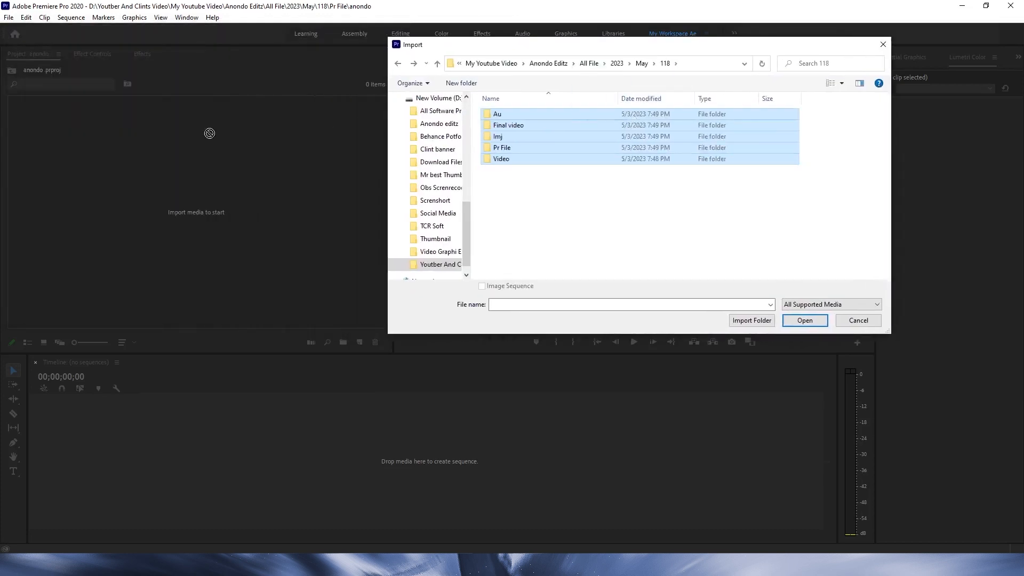
drag(523, 158, 237, 202)
drag(500, 152, 149, 205)
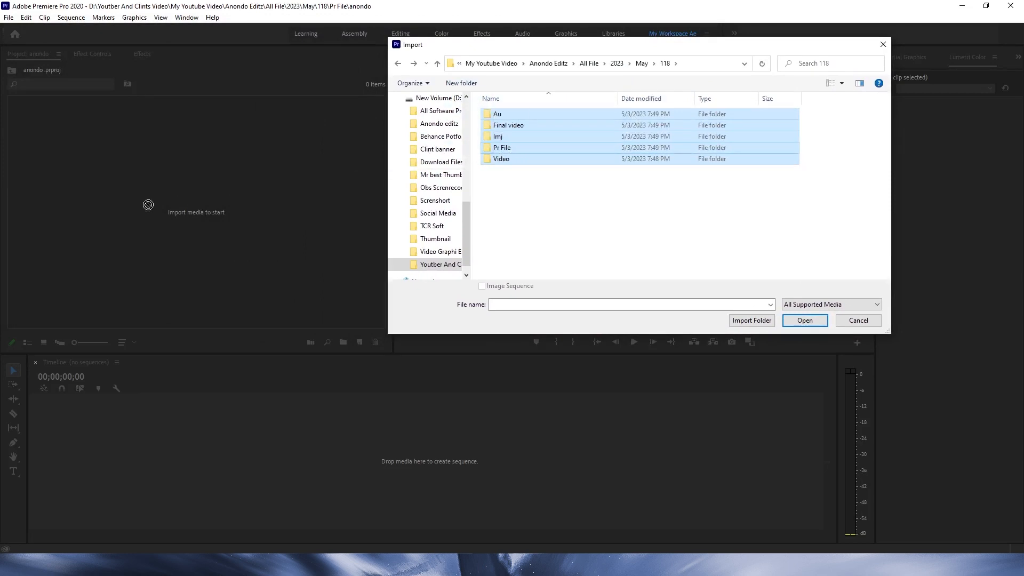
Step: Switch to File Explorer and import the Video folder from the 118 folder into the Premiere Pro project
click(307, 565)
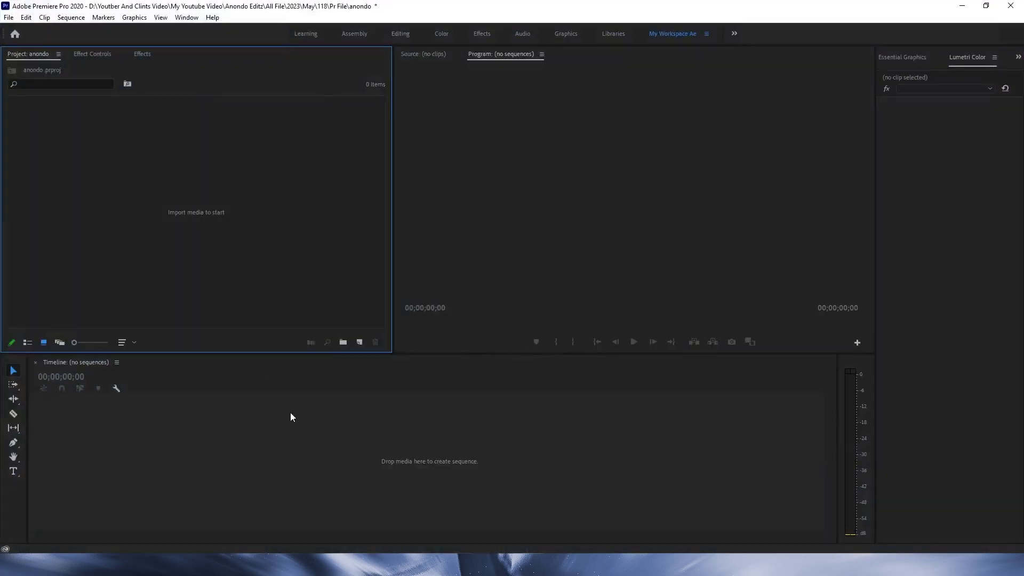
click(353, 564)
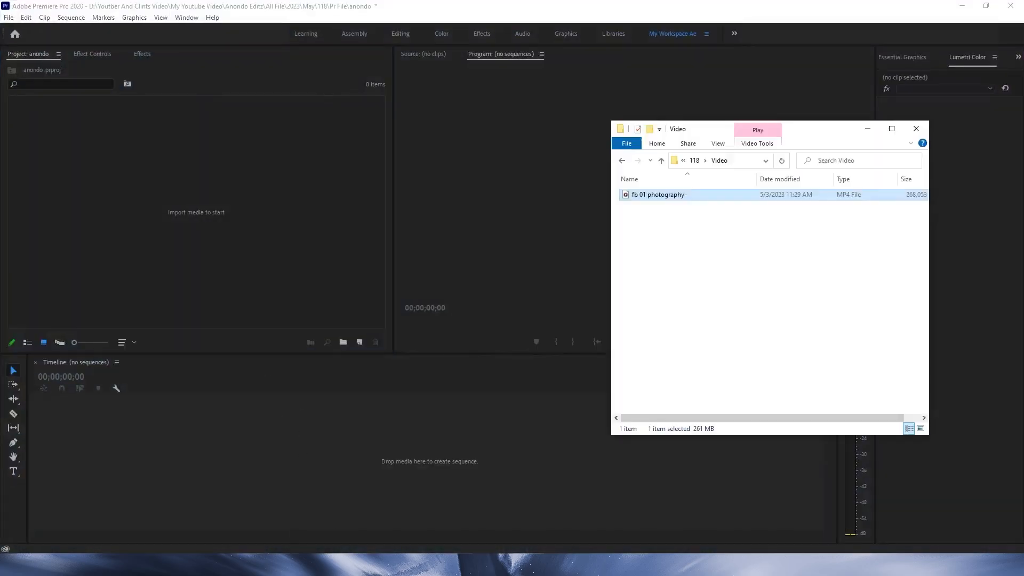
click(622, 160)
drag(657, 236, 263, 239)
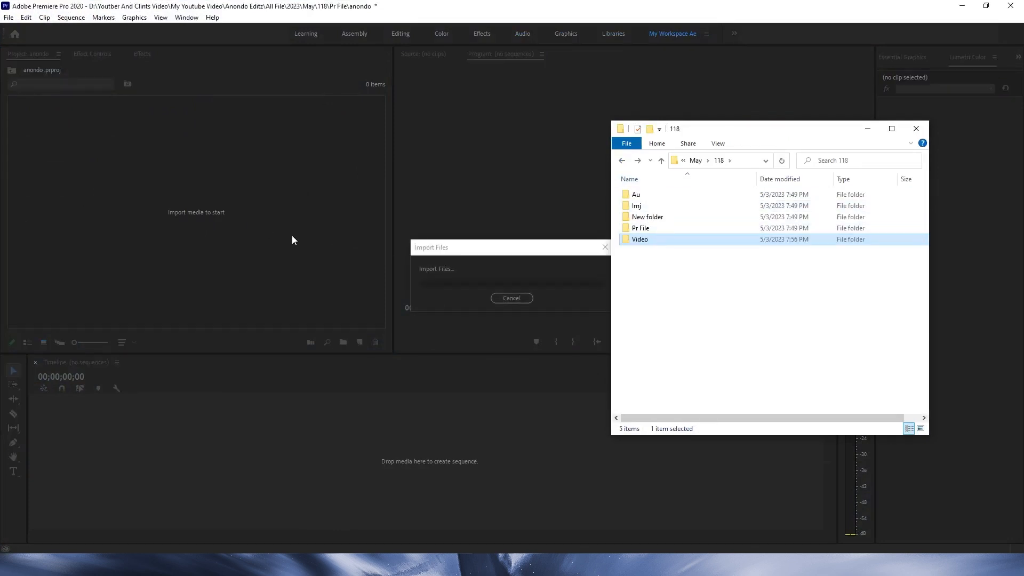
Step: View the contents of the imported Video bin and remove the bin from the project
click(140, 187)
double_click(54, 146)
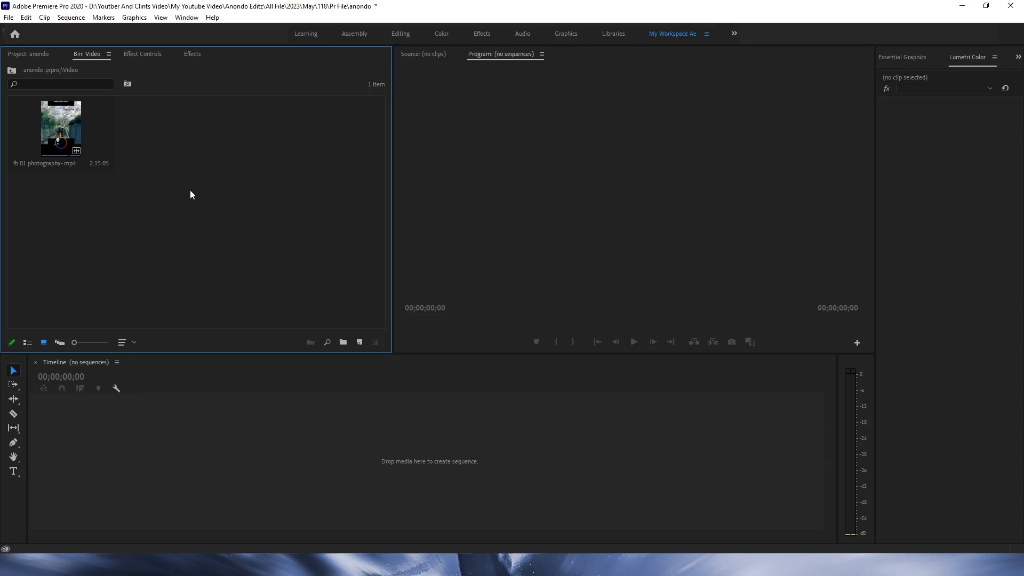
key(ctrl+w)
click(40, 55)
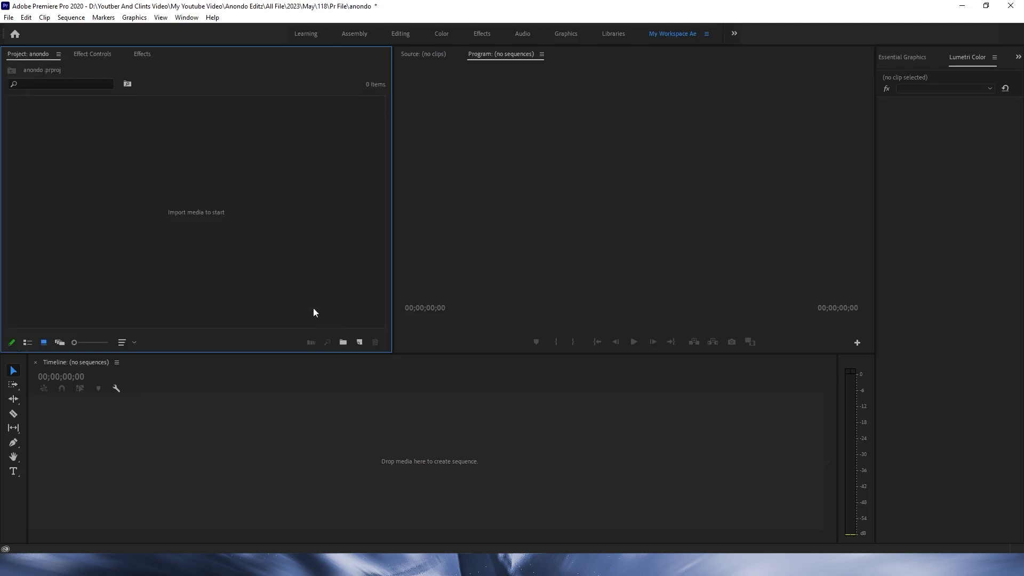
Step: Create a new bin named "Video" in the anondo project
click(342, 342)
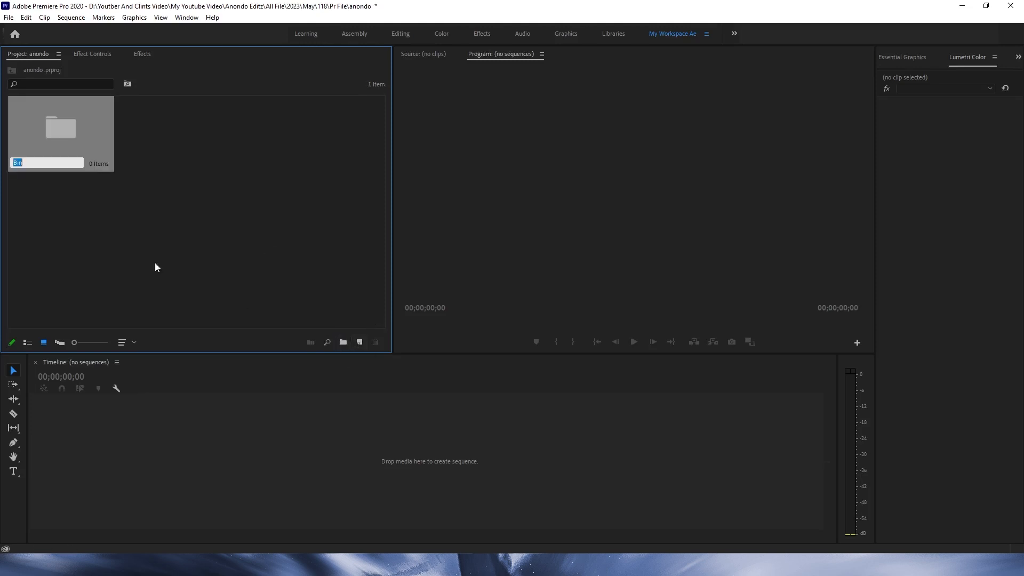
key(BackSpace)
text(Vis)
text(eo)
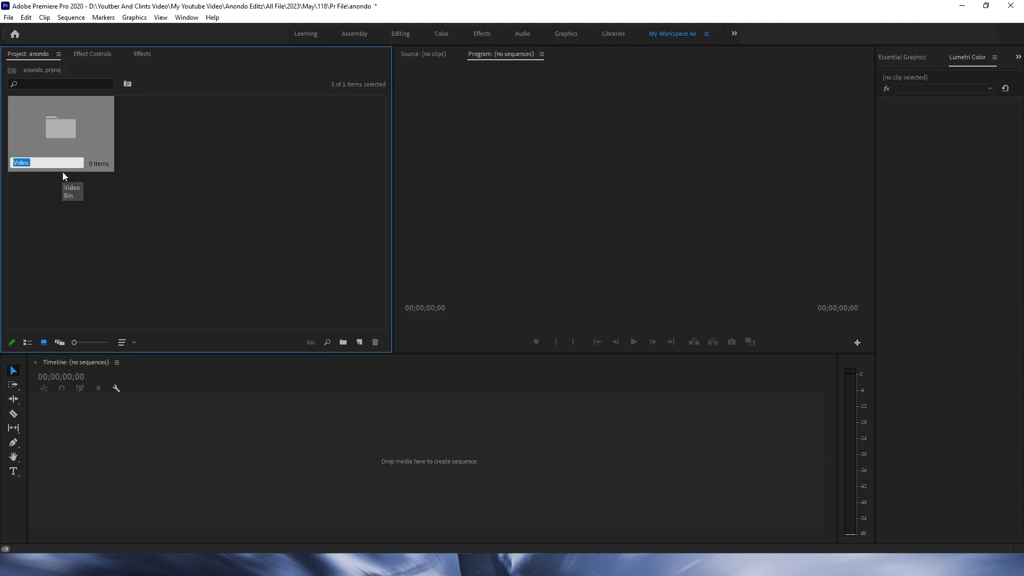
Step: Create a second bin named "imj" in the anondo project
right_click(159, 204)
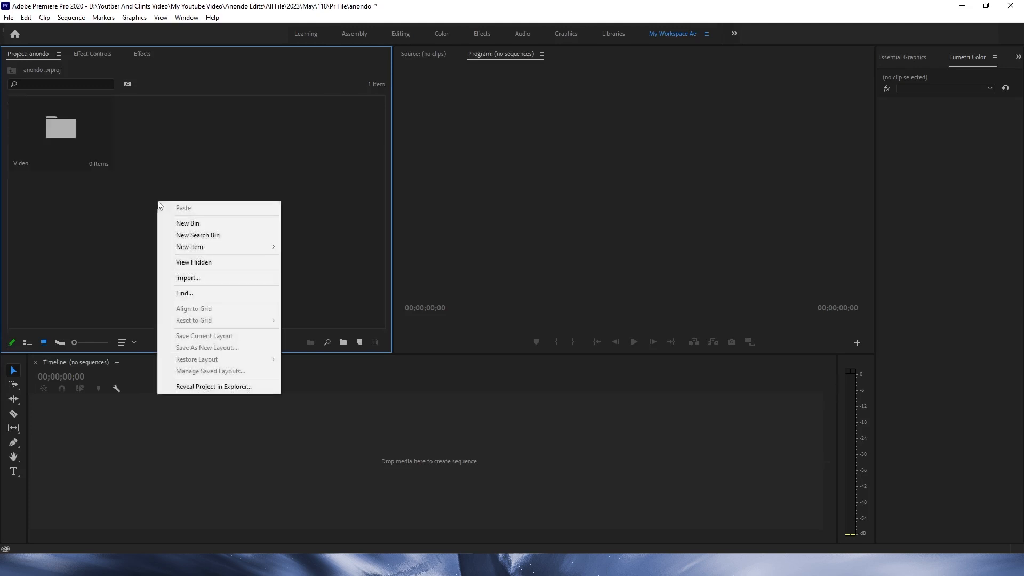
click(205, 223)
key(BackSpace)
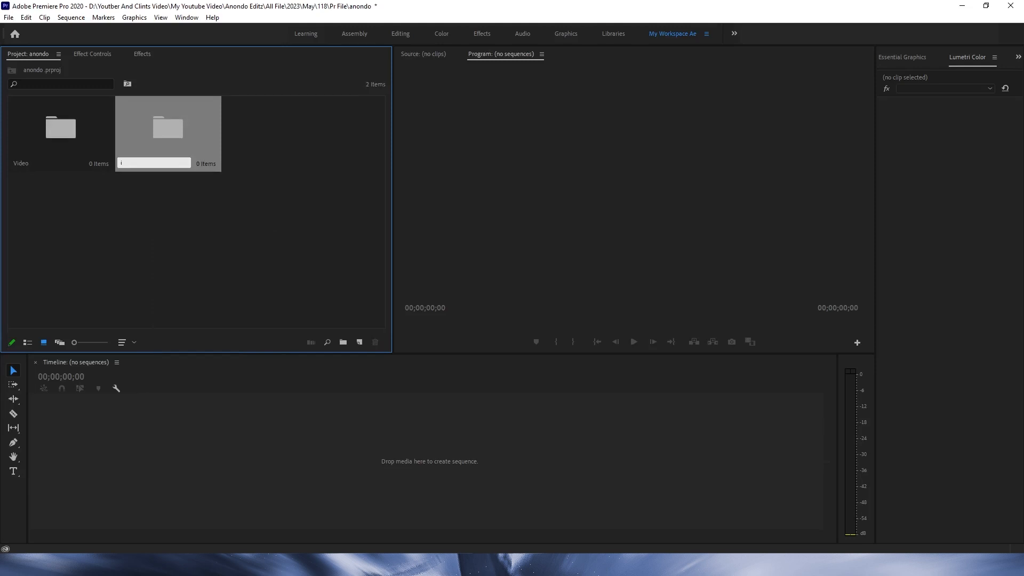
text(imj)
key(Tab)
Step: Create a third bin named "au" in the anondo project
right_click(209, 220)
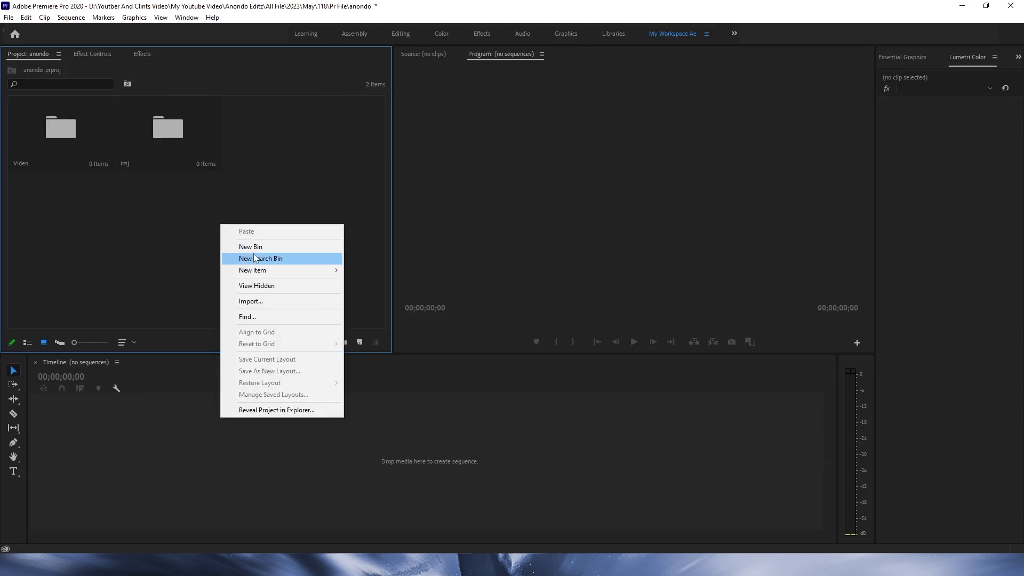
click(254, 247)
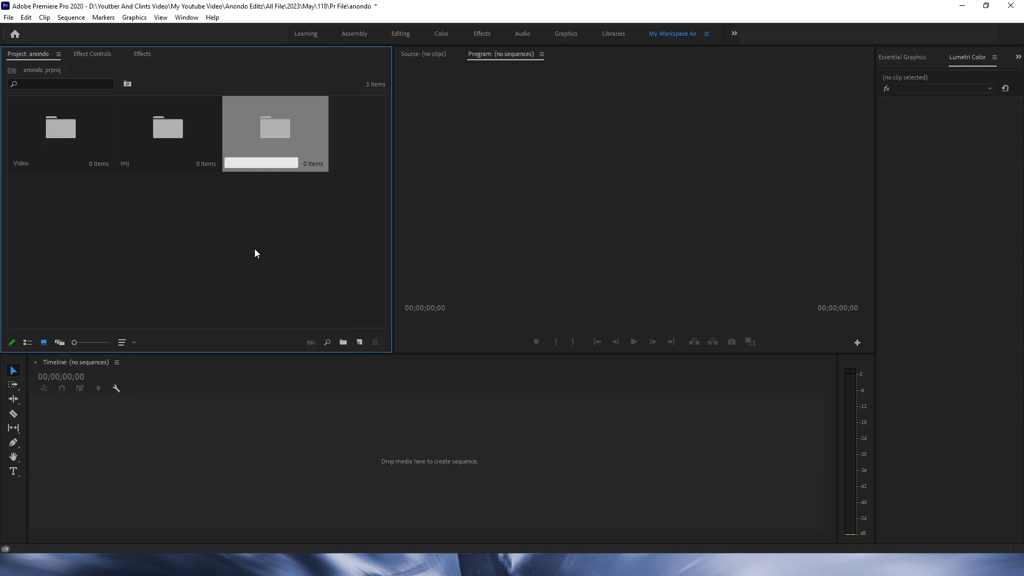
text(au)
key(Tab)
click(193, 235)
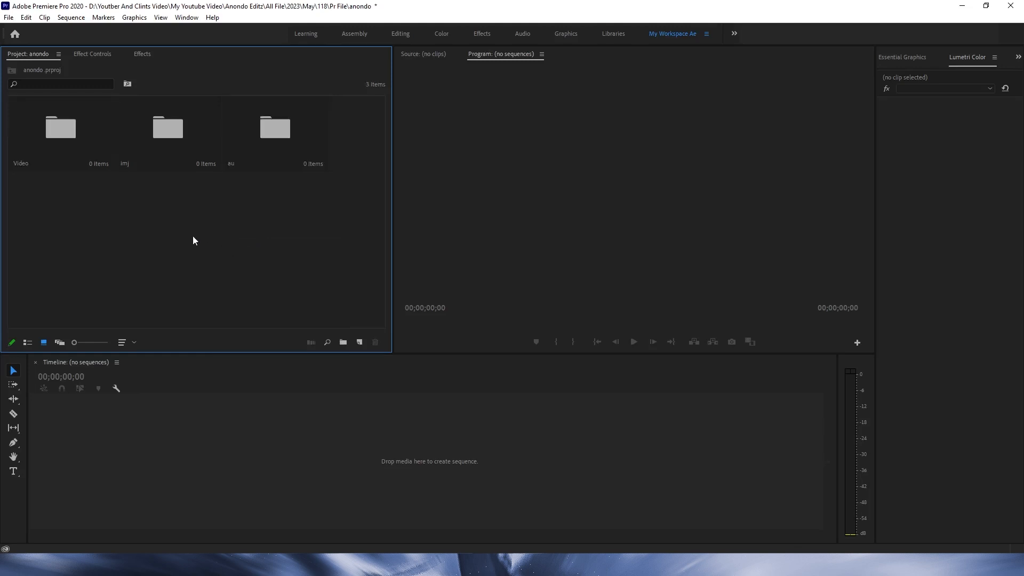
Step: Open the Video bin and create a new bin named "Sq" inside it
double_click(38, 141)
right_click(92, 170)
click(123, 163)
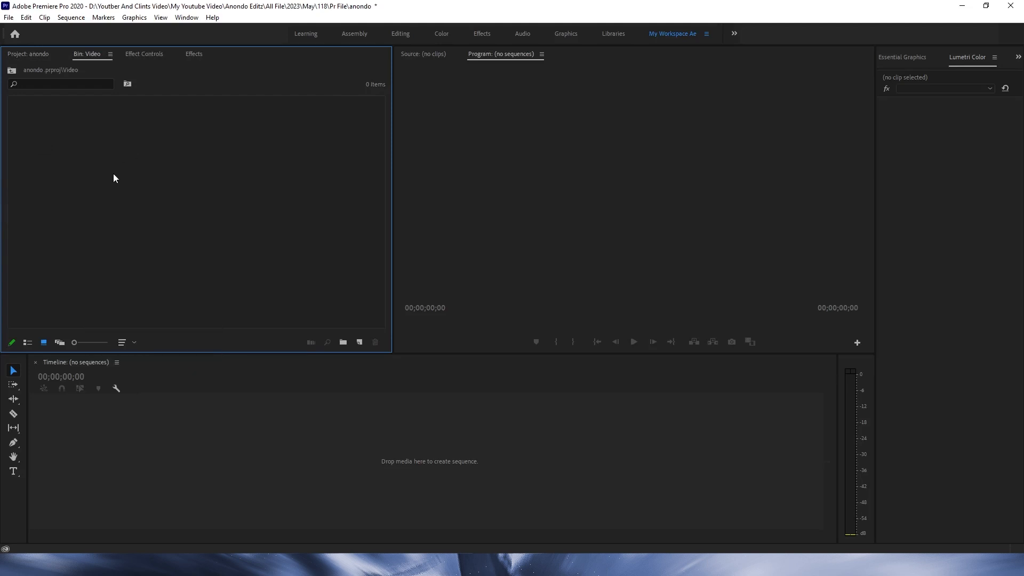
right_click(123, 168)
click(139, 193)
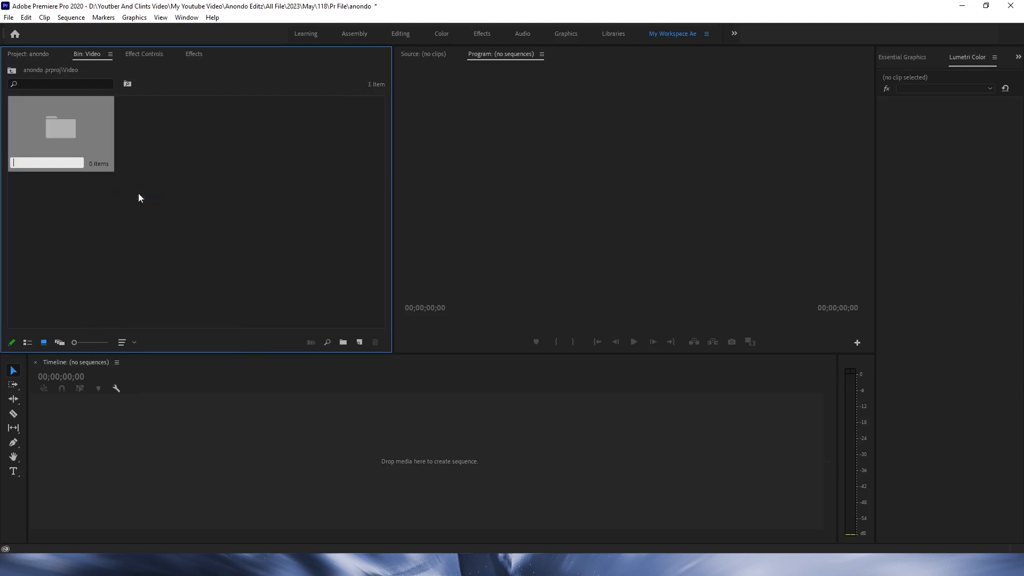
text(Sq)
key(Return)
click(139, 193)
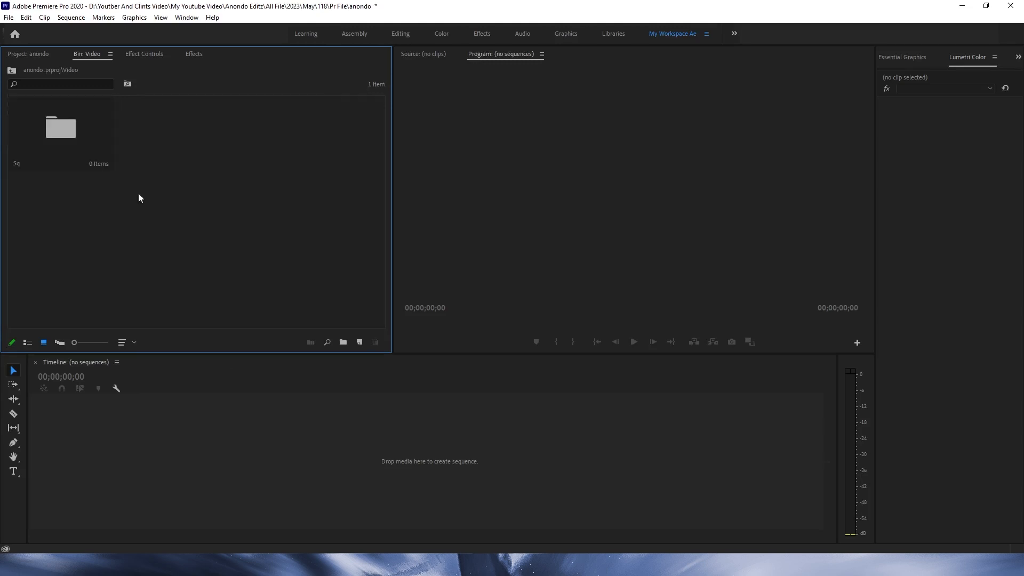
Step: Open the Sq bin and start a new sequence inside it
double_click(49, 147)
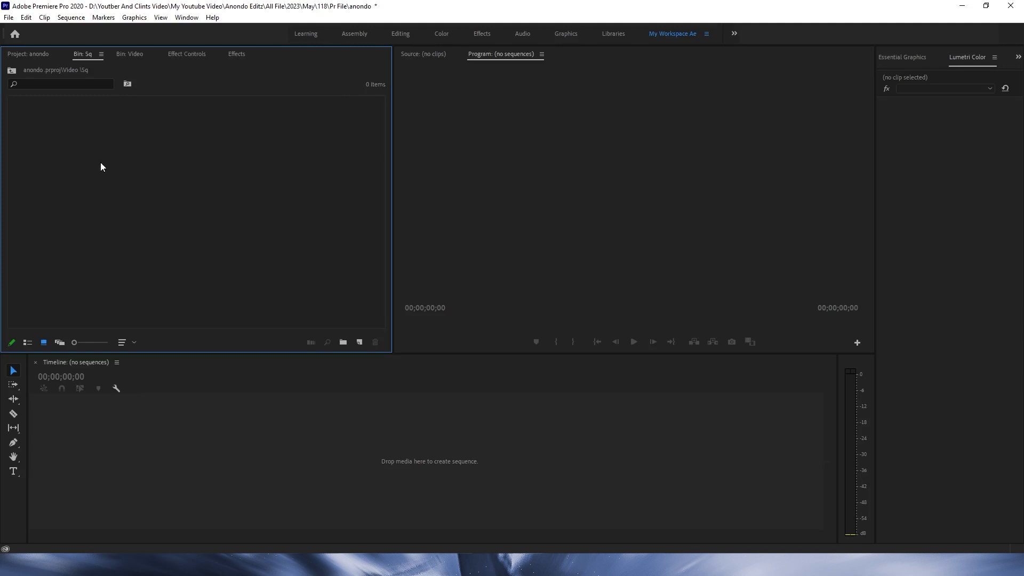
click(139, 371)
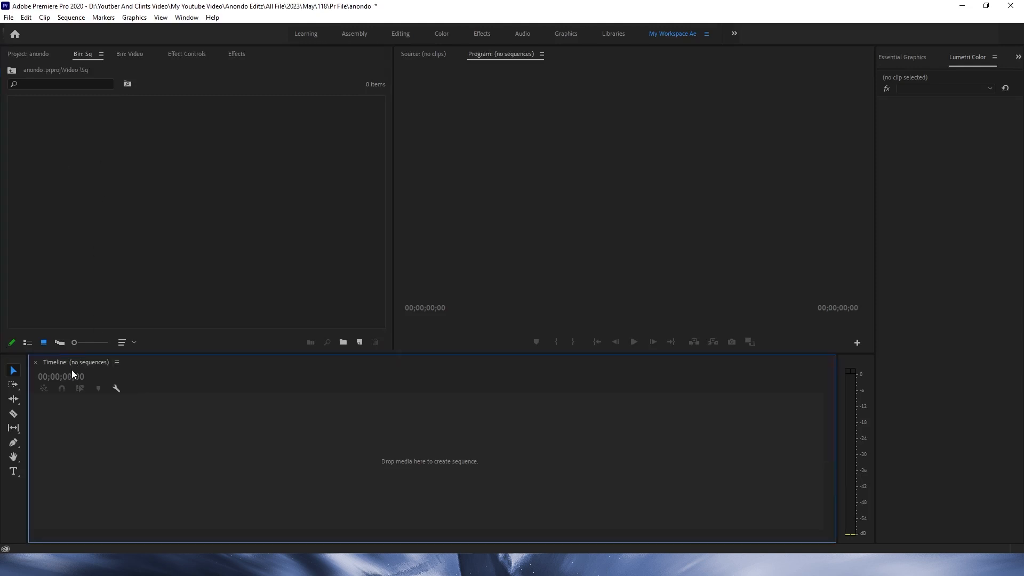
click(183, 207)
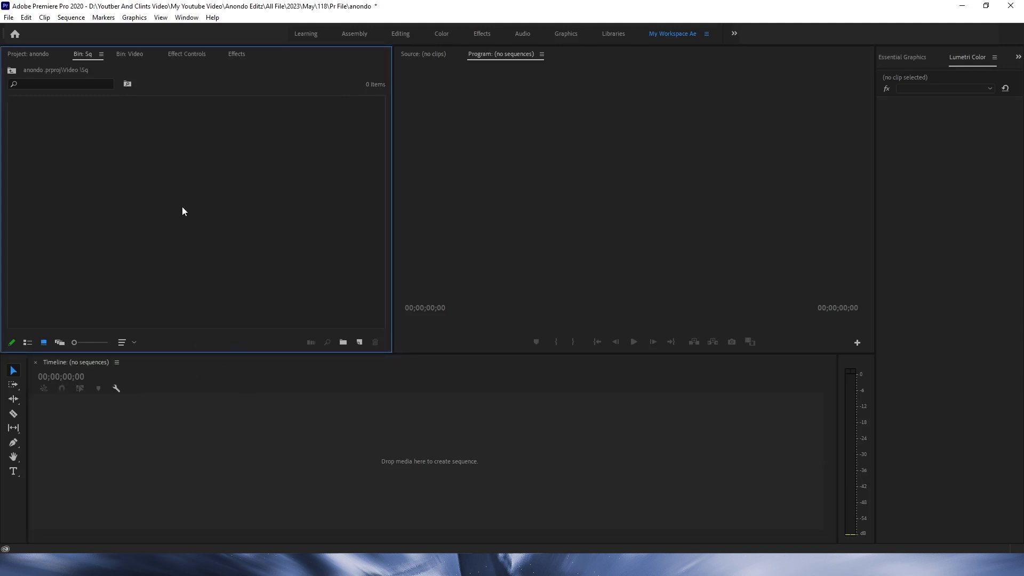
key(ctrl+n)
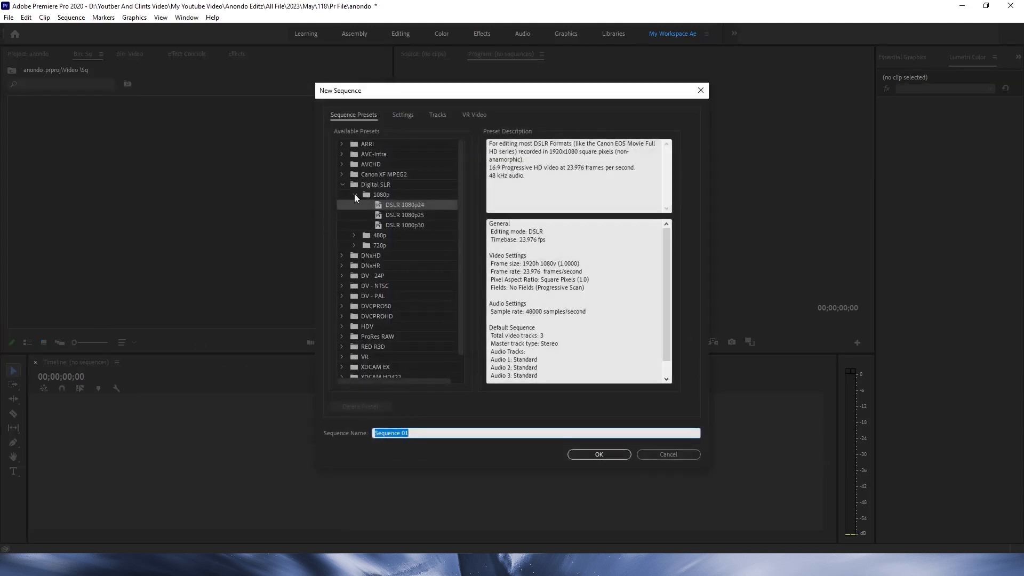
Step: Look through the Custom and Digital SLR sequence preset groups and open the new sequence's settings
scroll(403, 227, down, 1)
click(342, 372)
scroll(352, 363, down, 2)
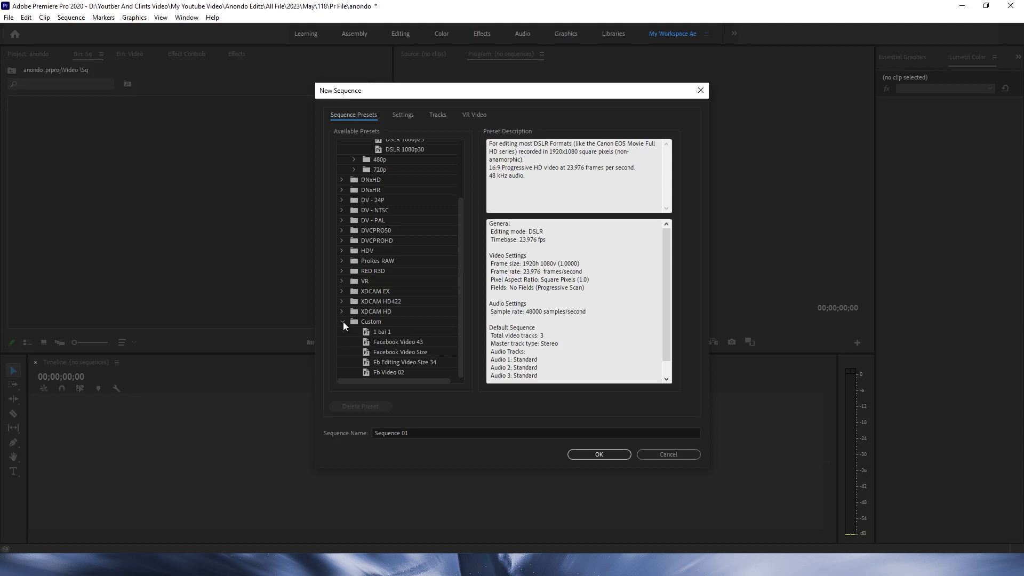
scroll(343, 322, up, 3)
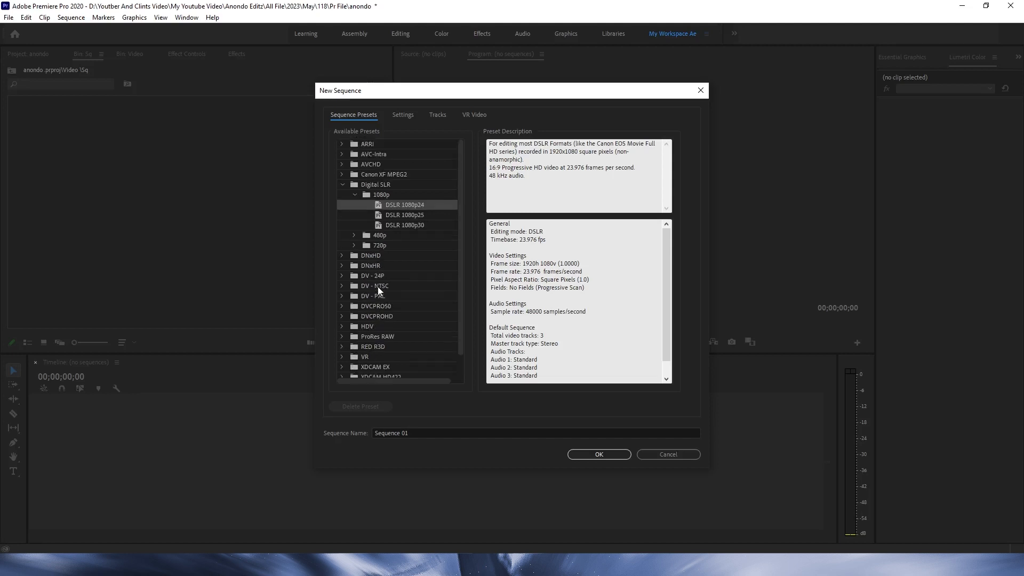
click(341, 184)
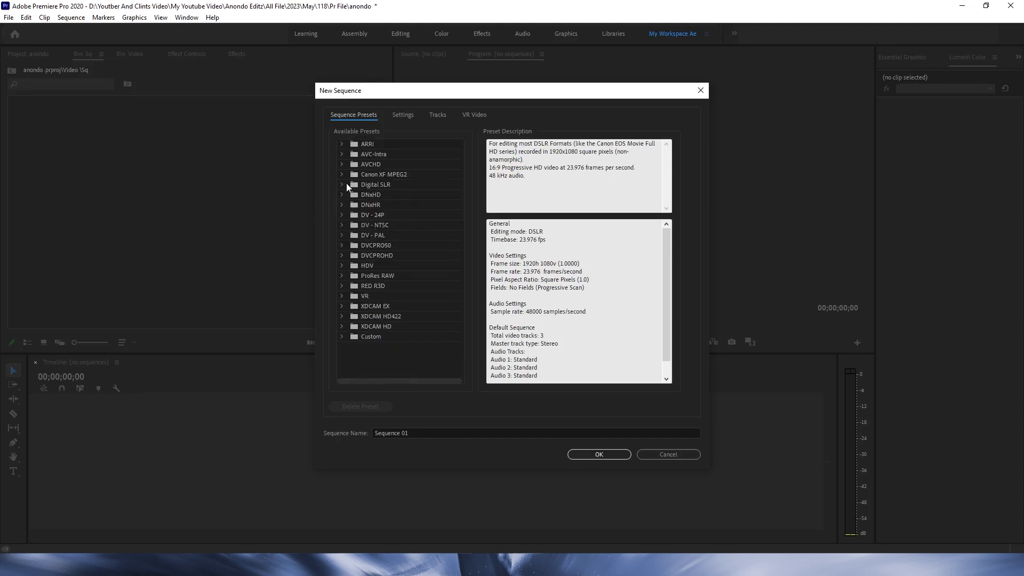
click(342, 185)
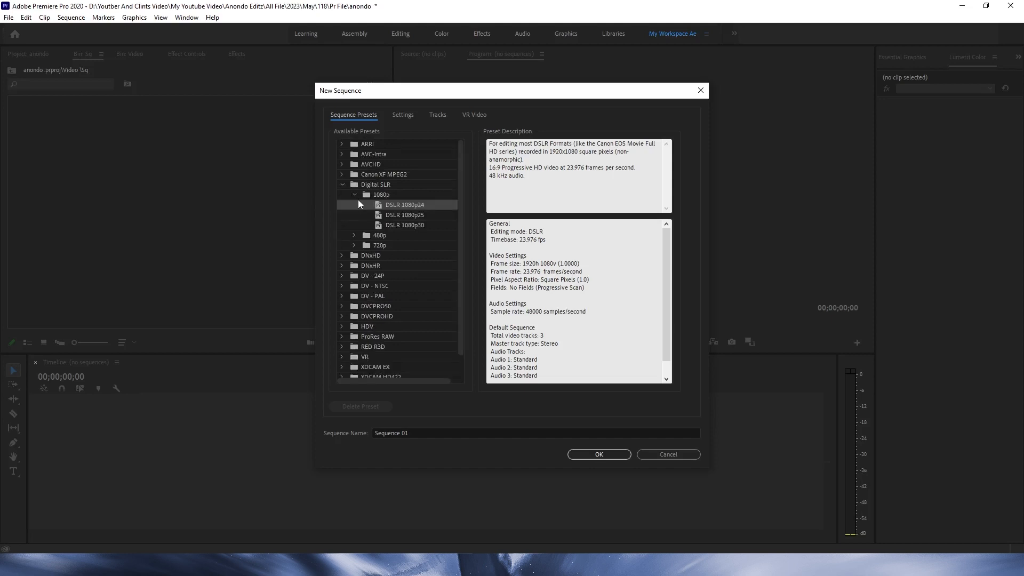
click(357, 195)
click(356, 196)
click(405, 113)
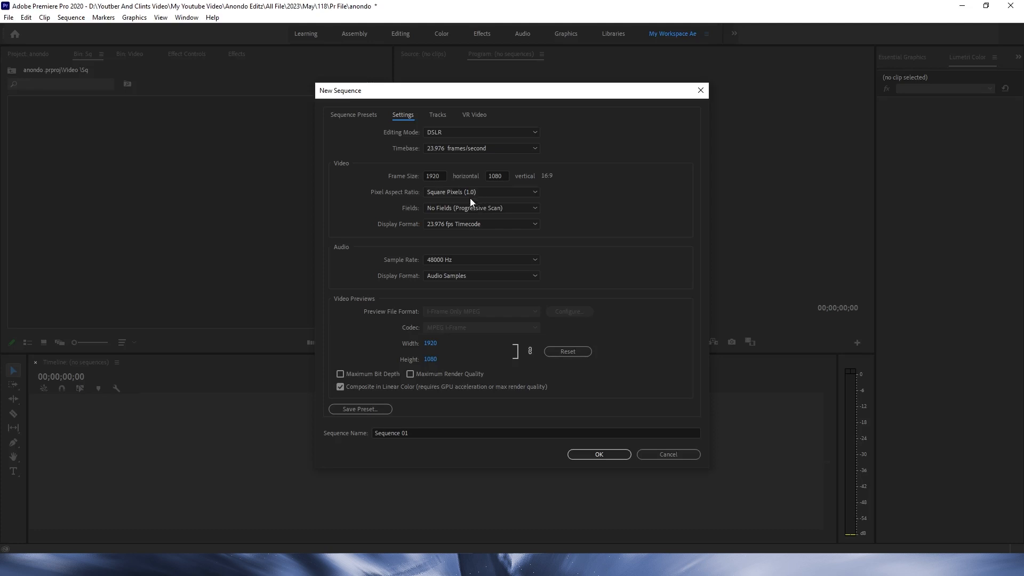
Step: Try a horizontal frame size of 1080 for the new sequence and set it back to 1920
click(440, 175)
text(1080)
click(622, 188)
click(440, 175)
text(1920)
click(607, 205)
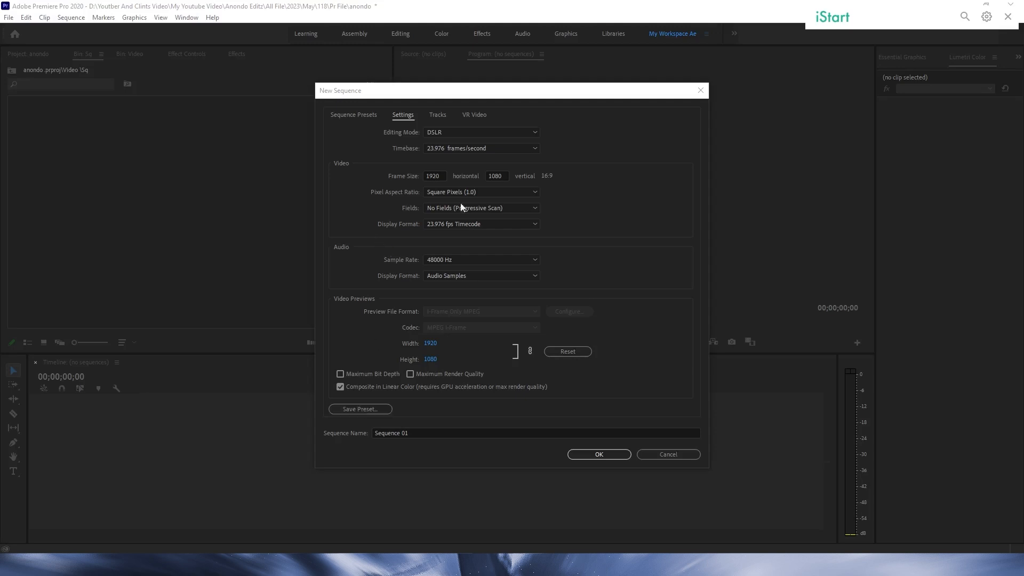
Step: Save the current sequence settings as a custom preset named "Anondo Yt"
click(350, 405)
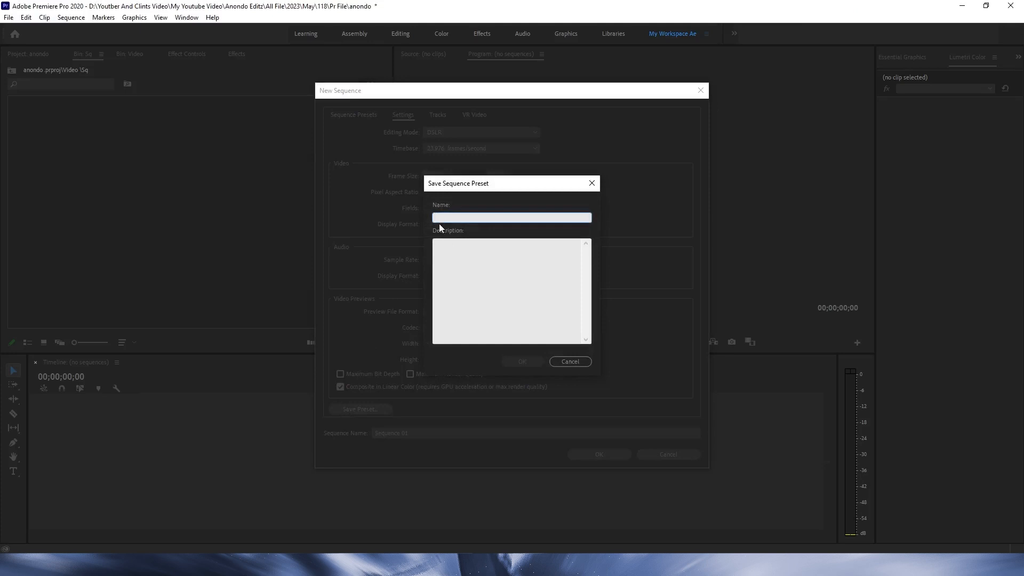
text(Anondo Yt)
click(523, 362)
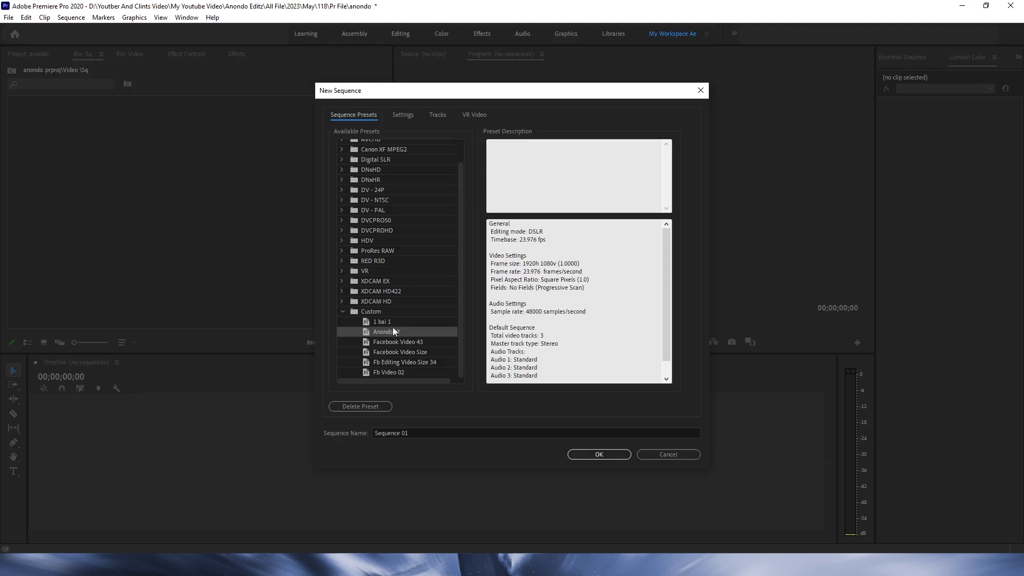
Step: Name the new sequence "ae yt" and create it from the Anondo Yt preset
click(413, 433)
key(ctrl+a)
key(BackSpace)
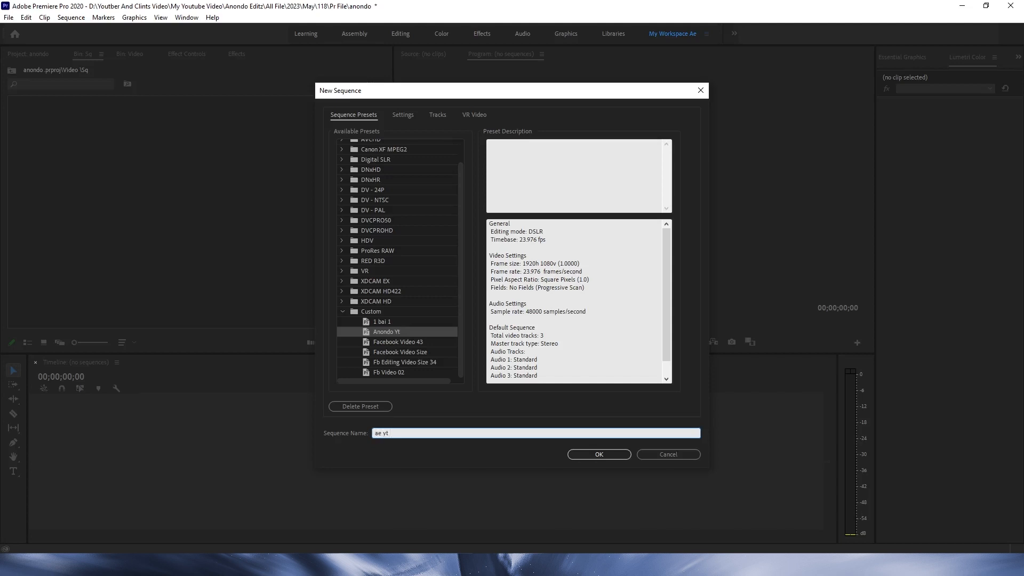
click(581, 455)
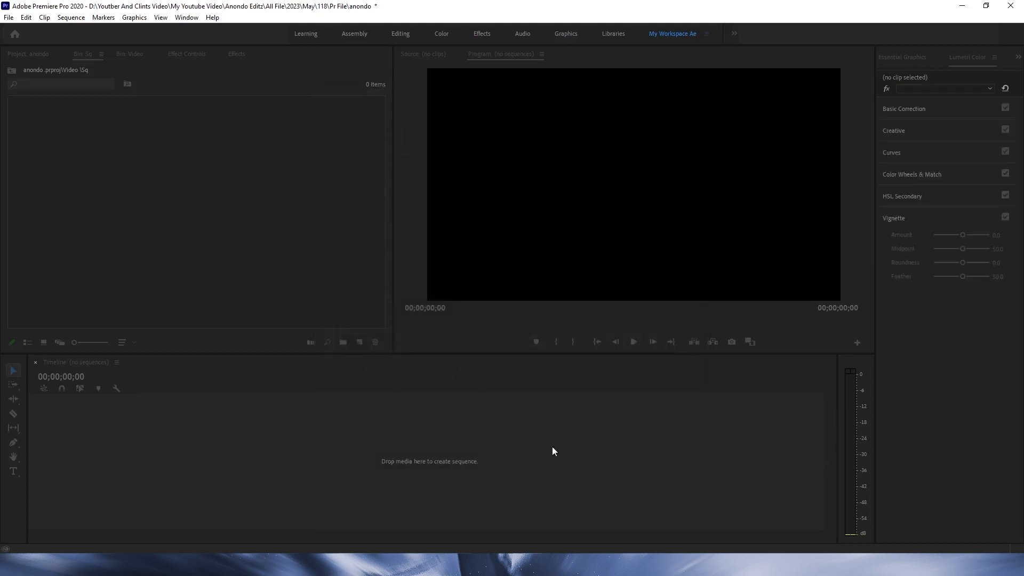
click(280, 297)
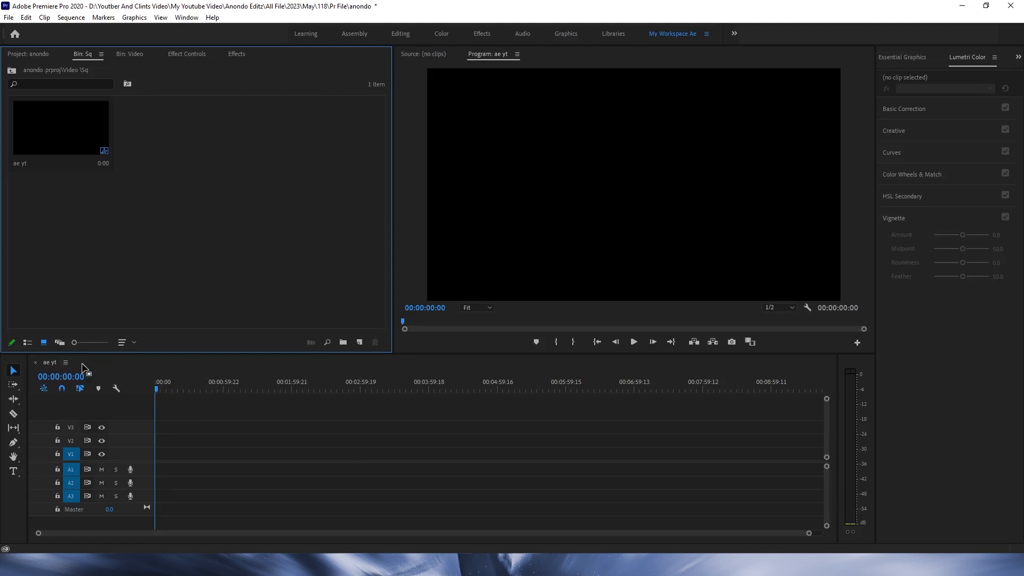
Step: Check the bin structure from the project's top level through the Video bin to the contents of Sq
click(29, 54)
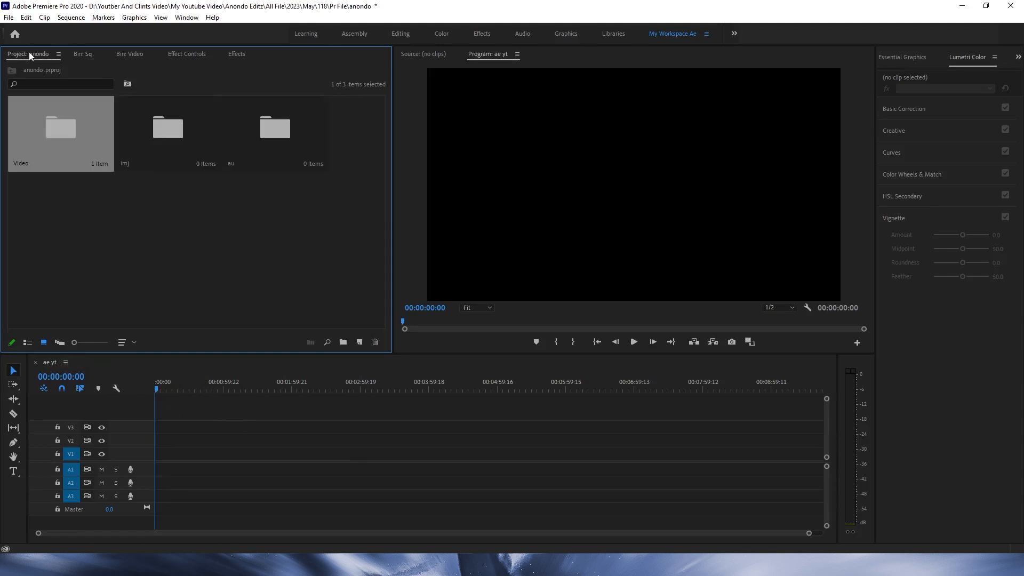
double_click(56, 147)
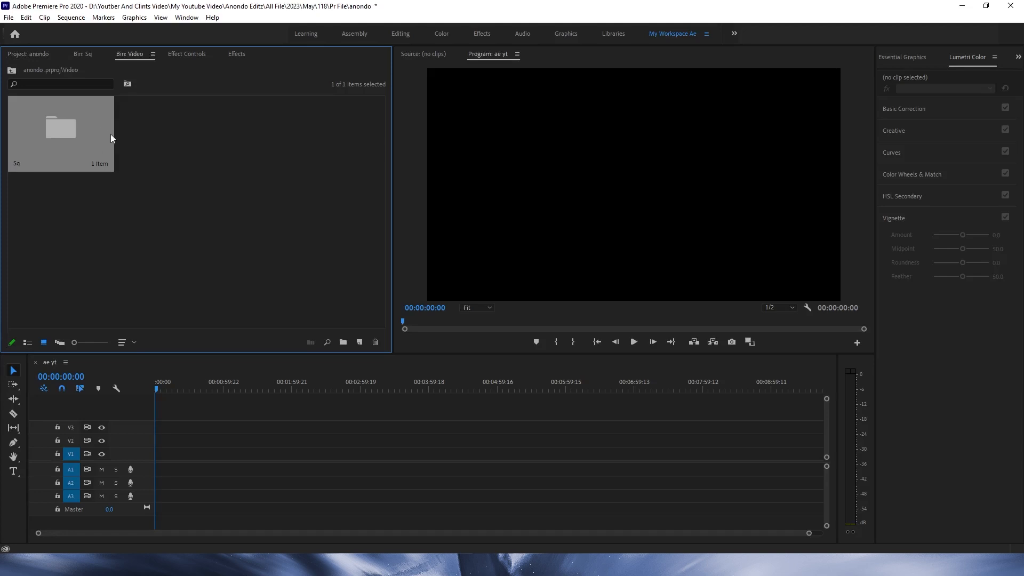
double_click(82, 146)
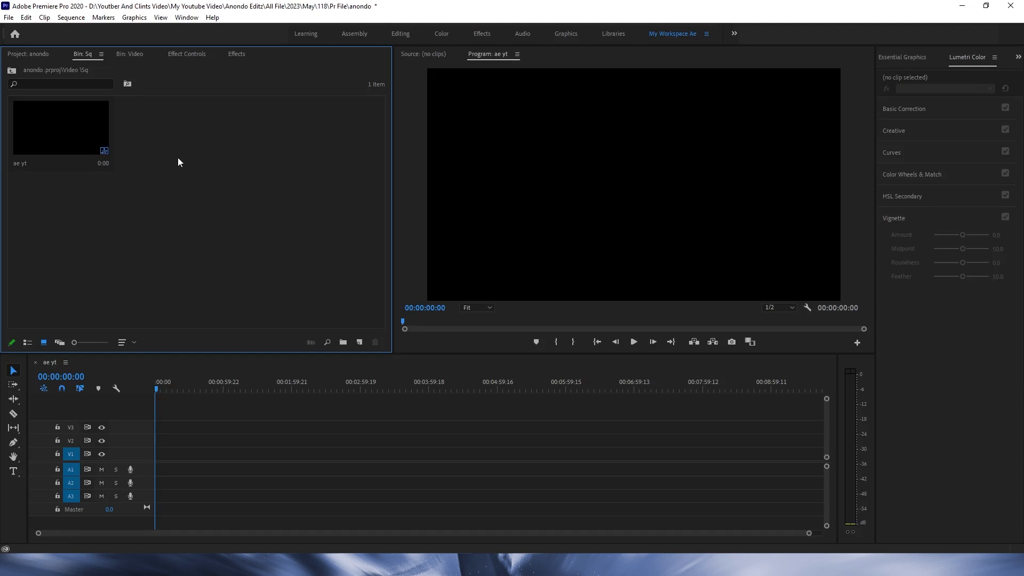
Step: Start another new sequence in the Sq bin and set its frame size to 1080 horizontal by 1440 vertical
key(ctrl+n)
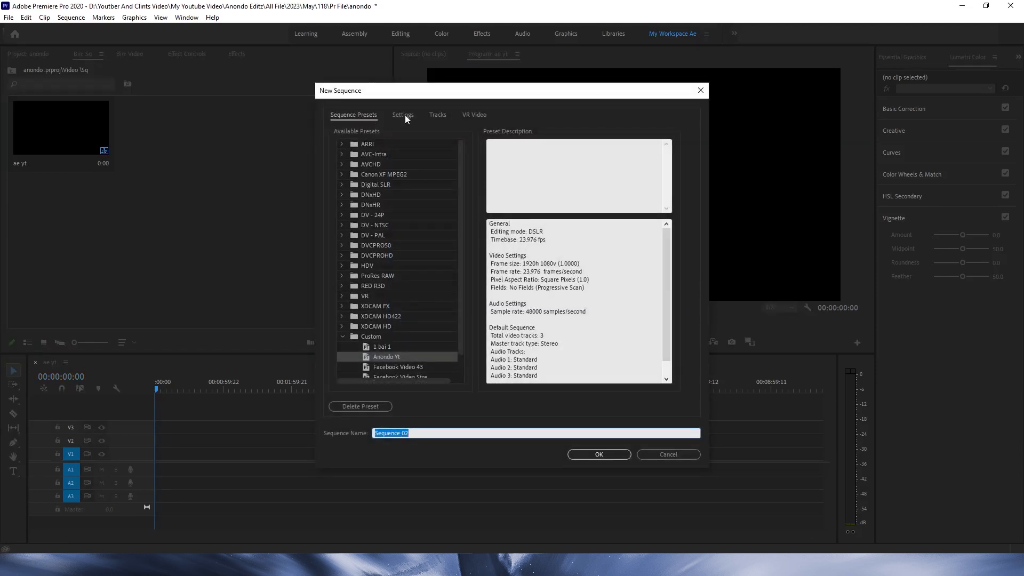
click(405, 114)
double_click(443, 177)
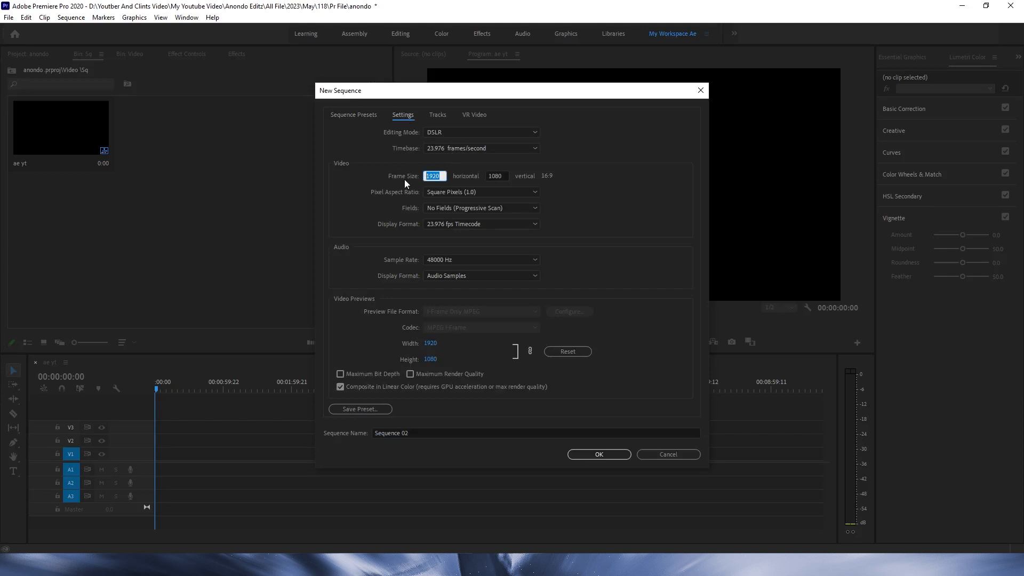
text(1080)
click(504, 175)
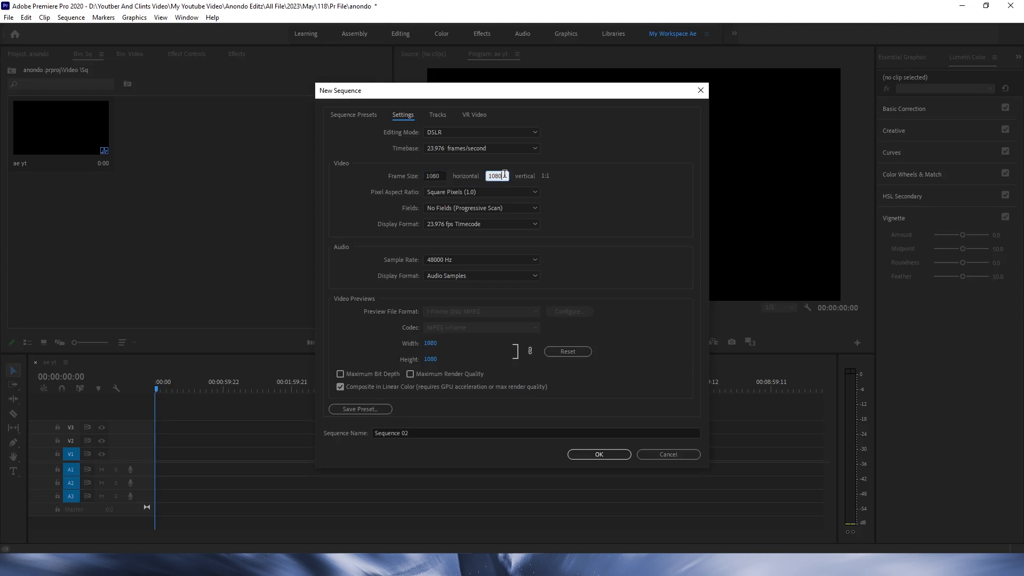
double_click(505, 175)
text(1440)
click(556, 198)
Step: Try a frame size of 1440 horizontal by 1080 vertical for the new sequence
click(423, 175)
text(1440)
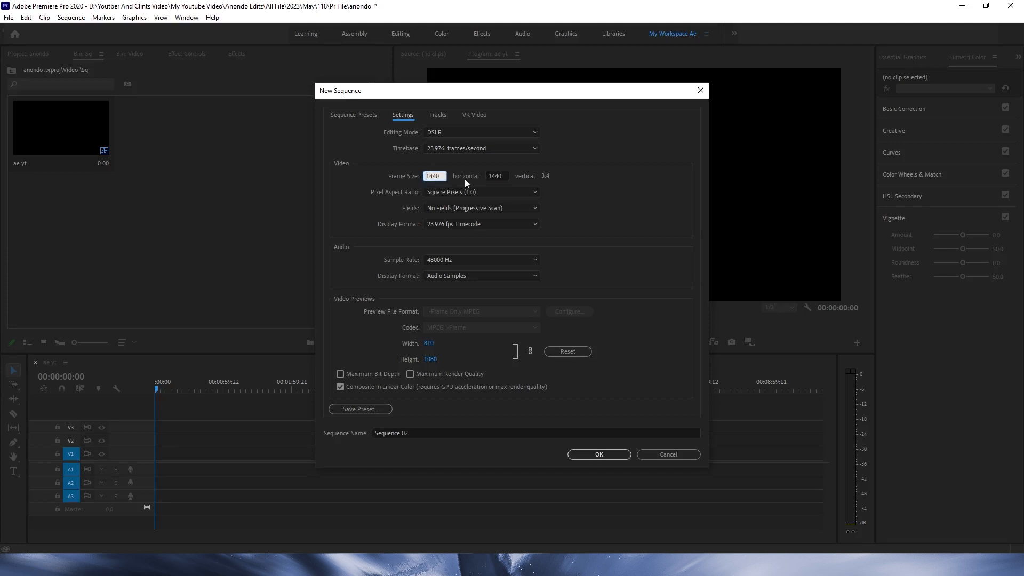
click(508, 176)
text(10)
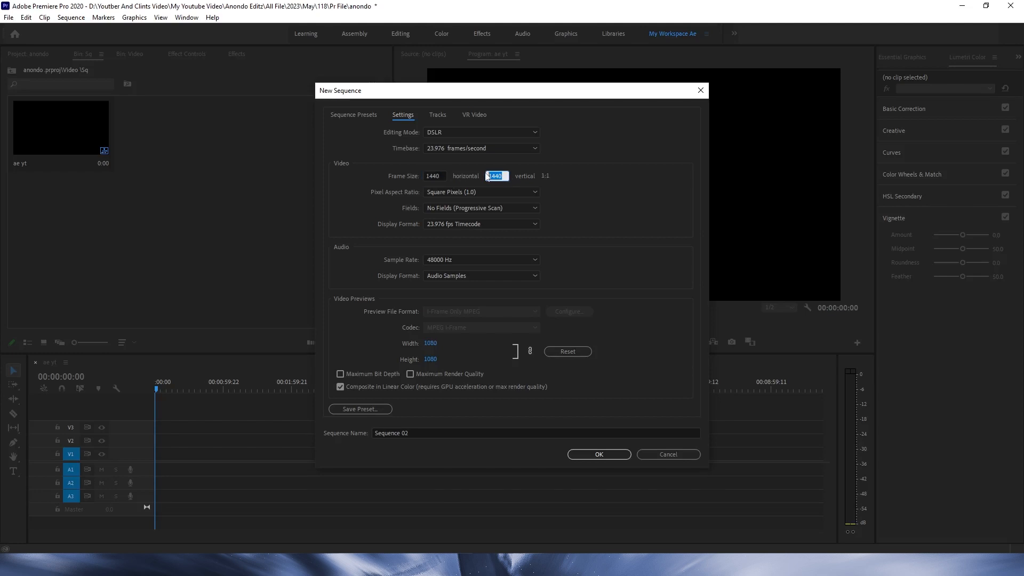
text(80)
click(595, 189)
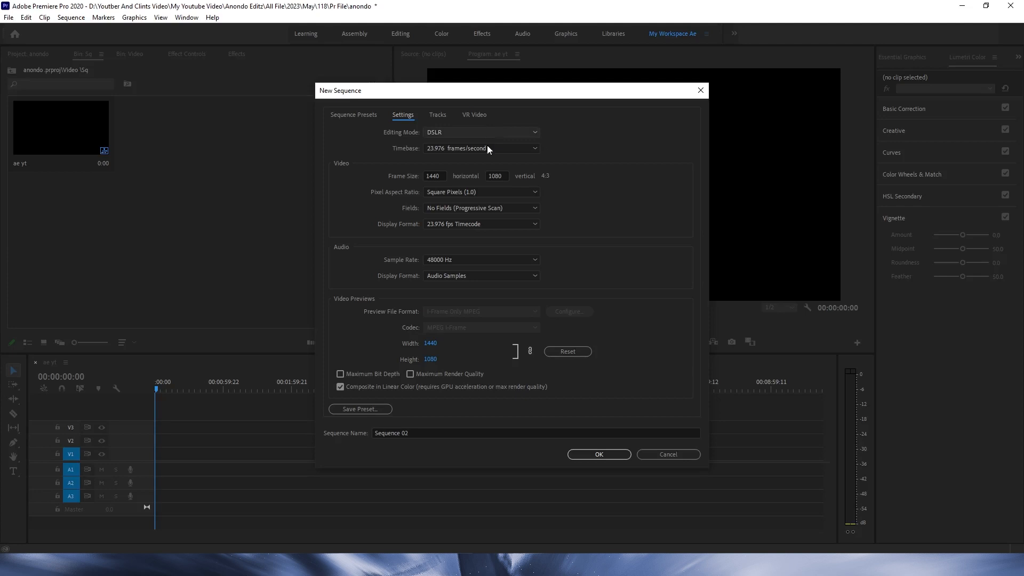
Step: Set the new sequence's frame size back to 1080 horizontal by 1440 vertical
double_click(443, 177)
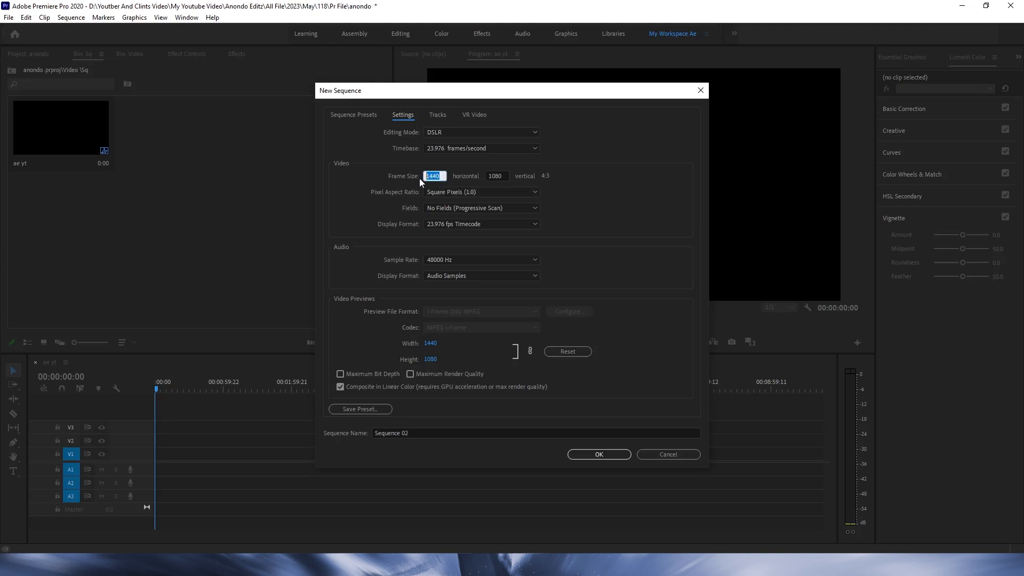
text(1080)
key(Tab)
text(1440)
key(Tab)
Step: Save the portrait sequence settings as a custom preset named "Anondo fb"
click(363, 412)
text(Anondo )
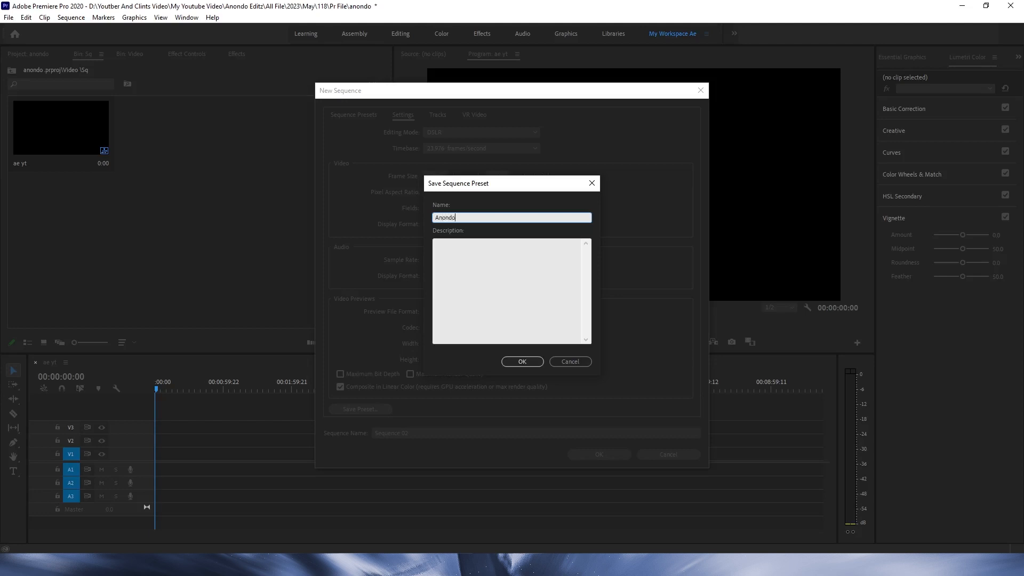
text(fb)
key(Return)
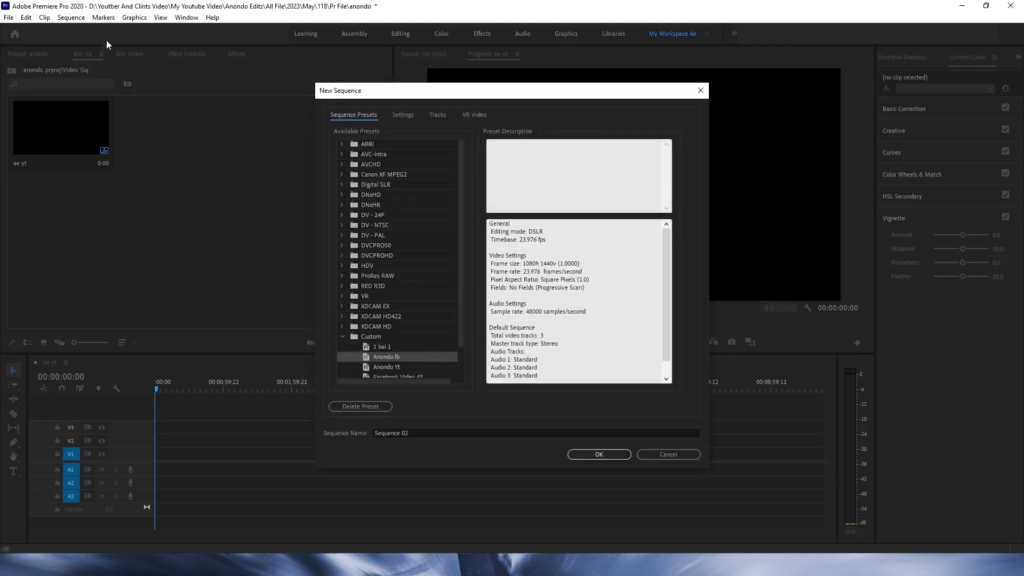
Step: Select the Anondo fb custom preset and create a sequence from it named "ae fb"
scroll(373, 357, down, 2)
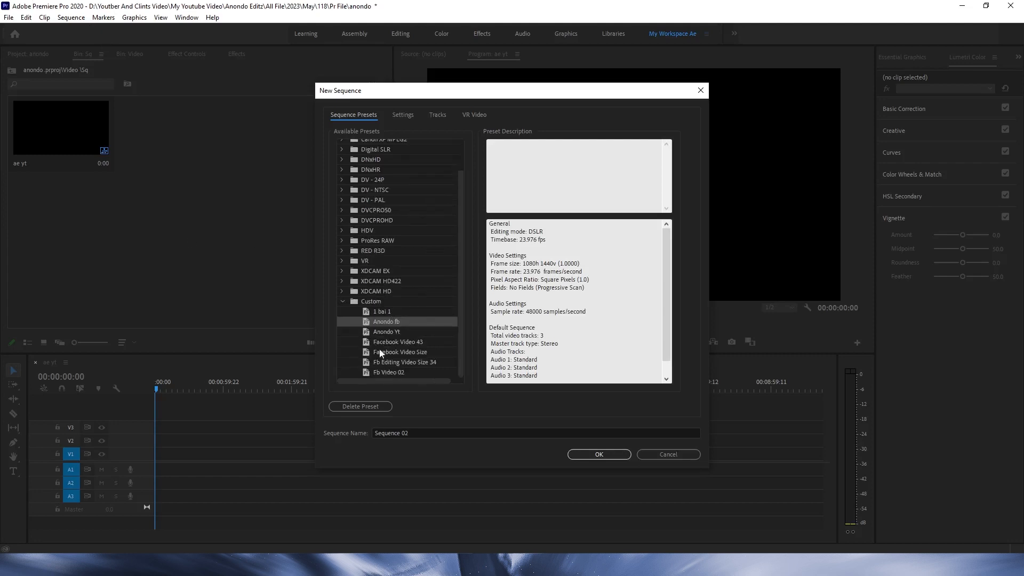
click(395, 333)
click(398, 323)
click(420, 430)
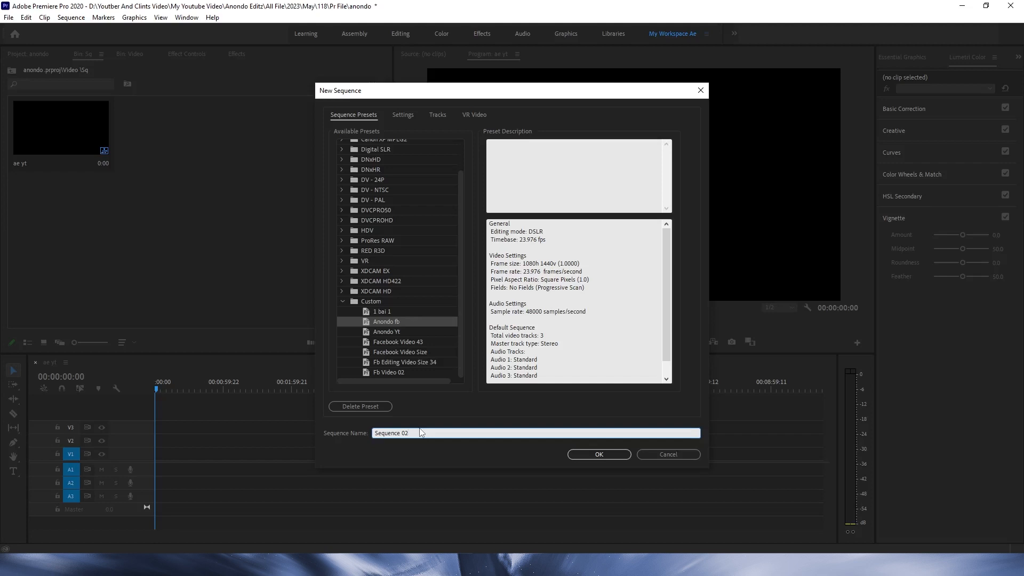
text(ae fb)
key(Return)
Step: Show the ae yt sequence in the timeline and return to the project's top-level bins
click(136, 239)
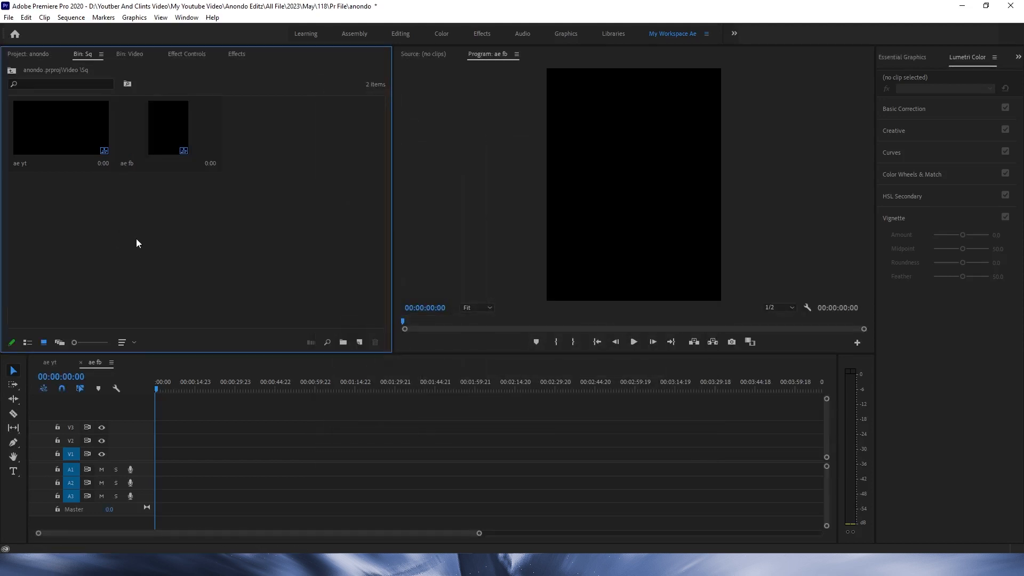
click(50, 365)
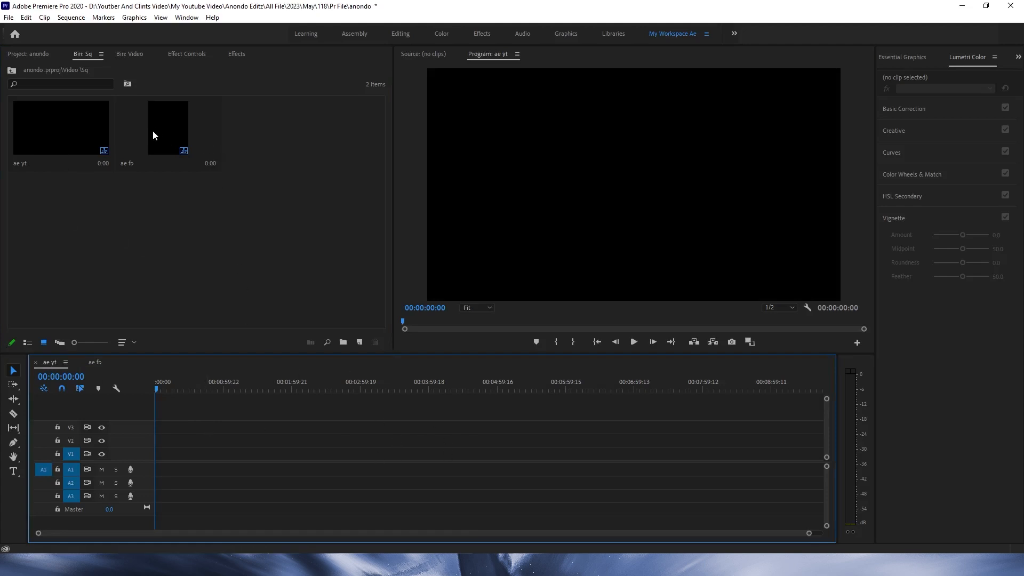
click(29, 53)
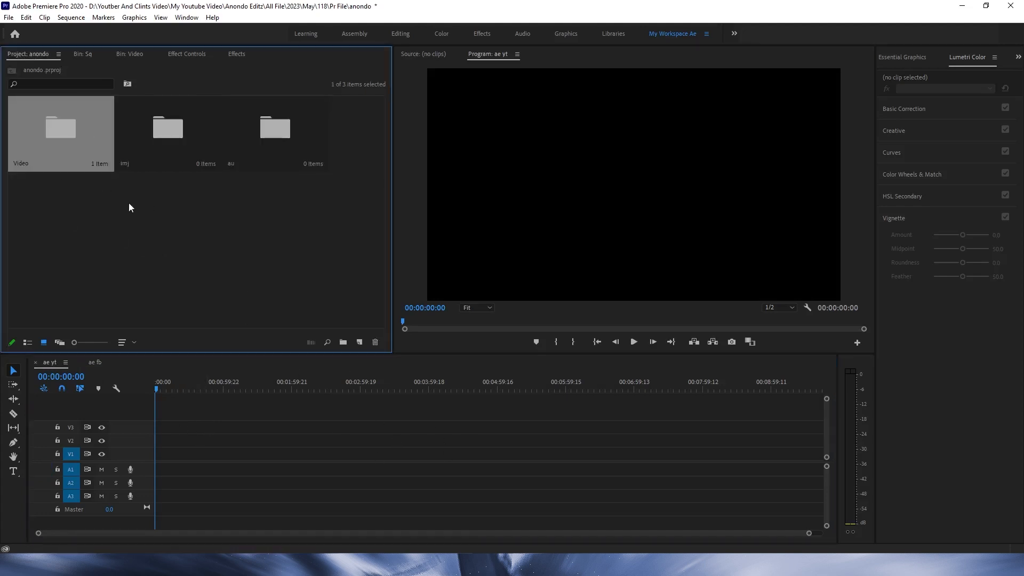
Step: Import the fb 01 photography- video from the 118 project's Video folder into the Video bin
double_click(45, 155)
key(alt+Tab)
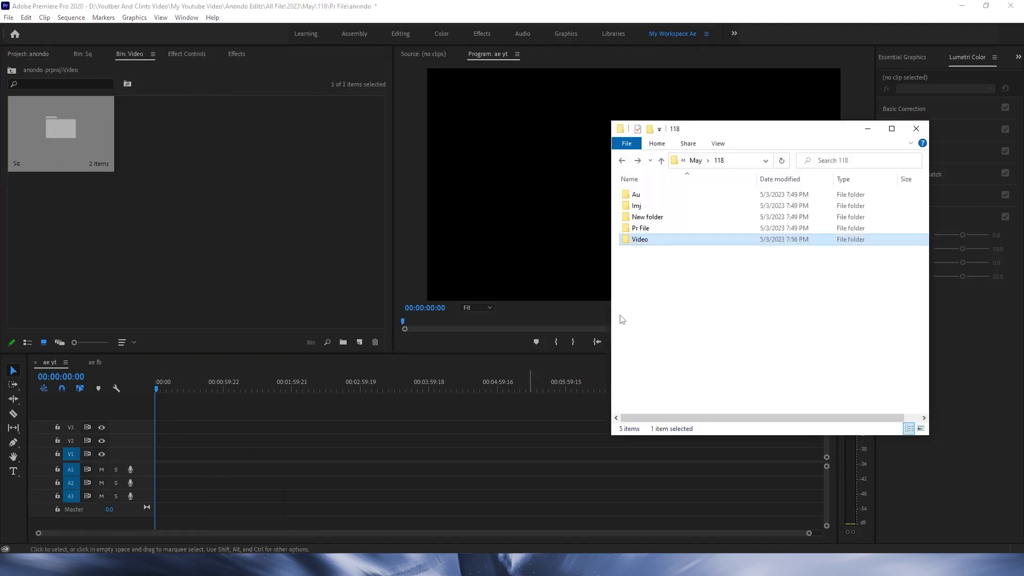
double_click(640, 239)
drag(647, 203, 248, 188)
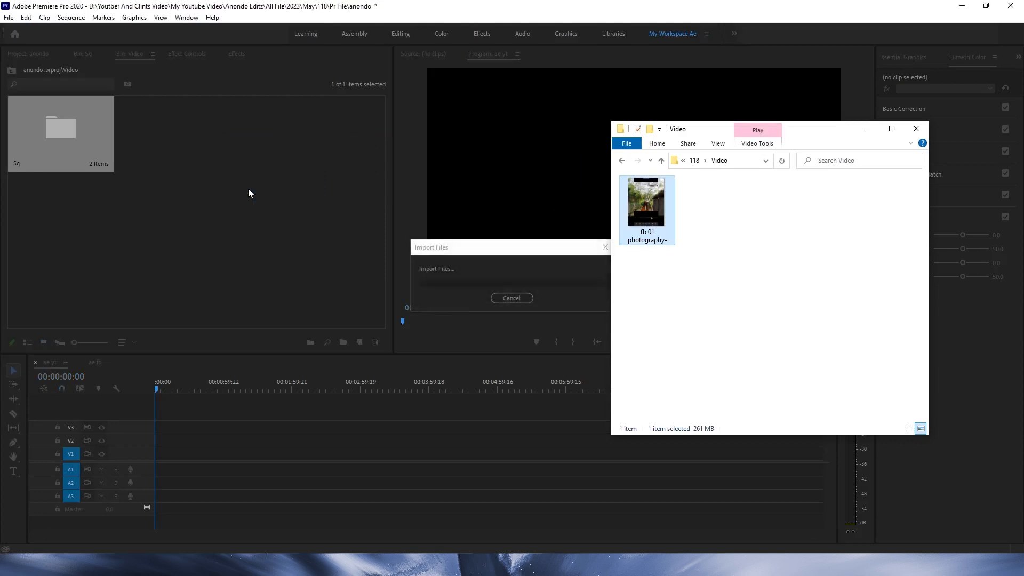
double_click(252, 222)
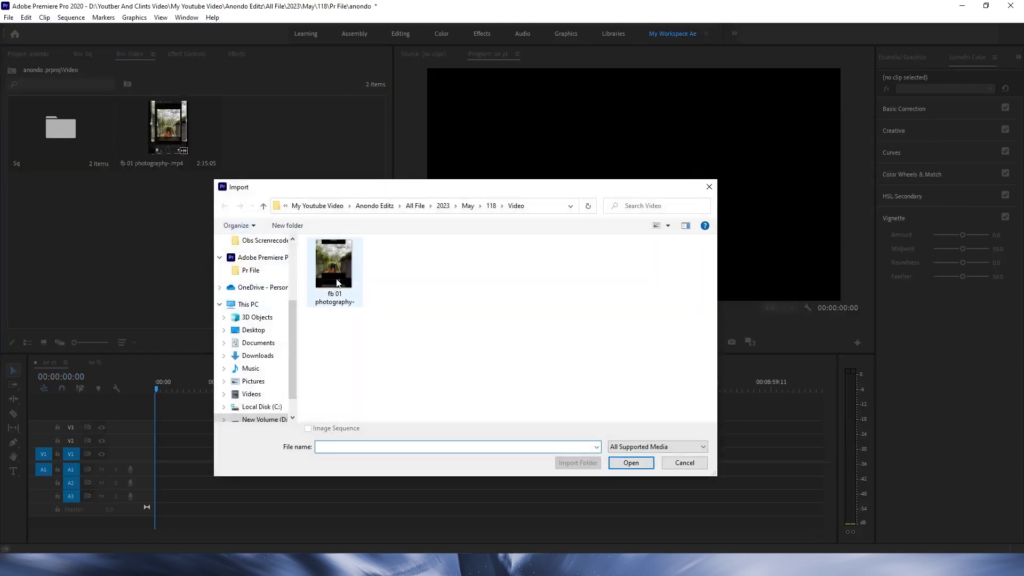
click(710, 187)
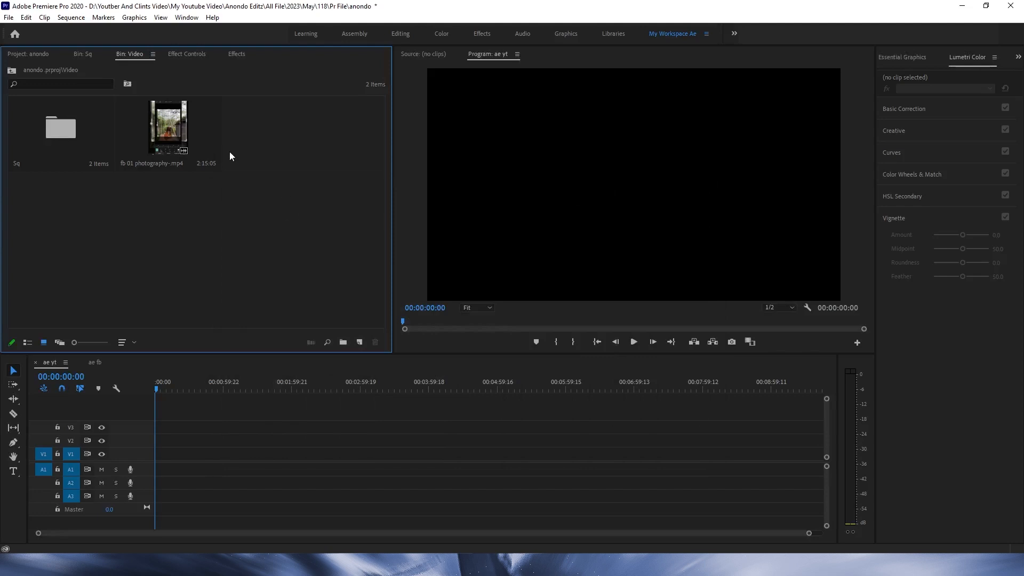
Step: Place the fb 01 photography- clip at the start of the ae yt sequence on V1, keeping the existing sequence settings
drag(163, 164, 160, 459)
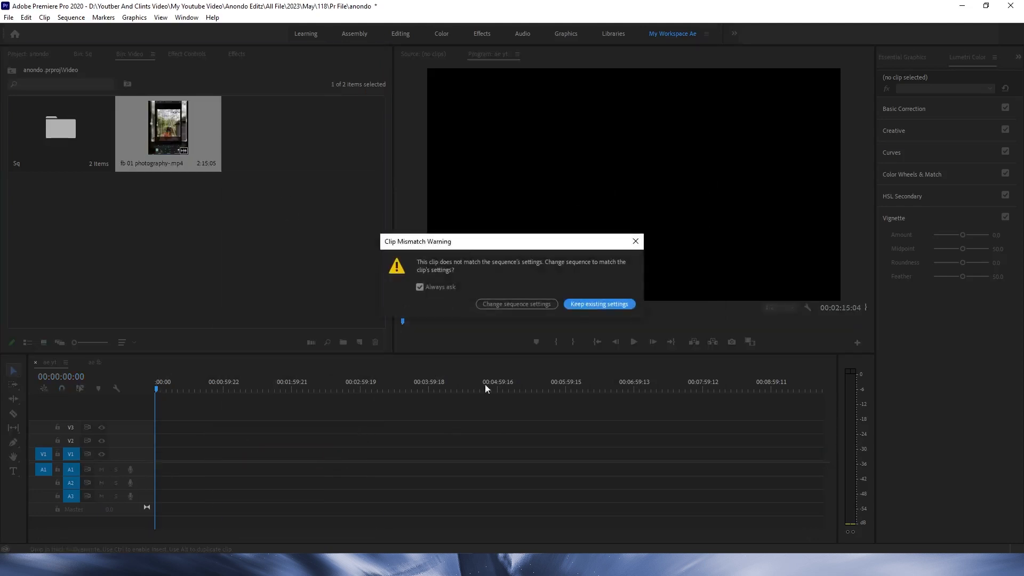
click(605, 305)
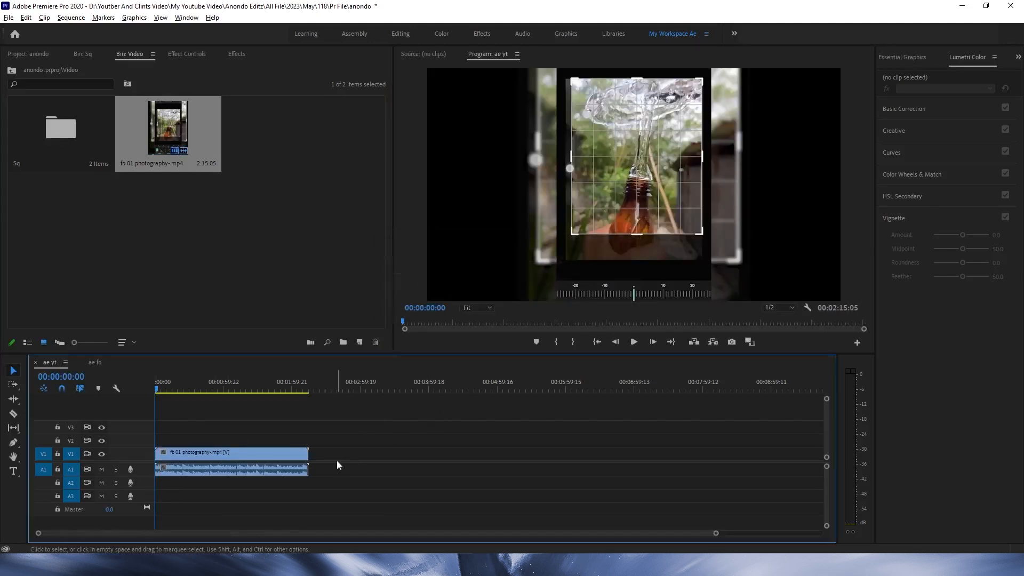
scroll(337, 460, up, 2)
scroll(224, 406, down, 3)
drag(158, 391, 164, 424)
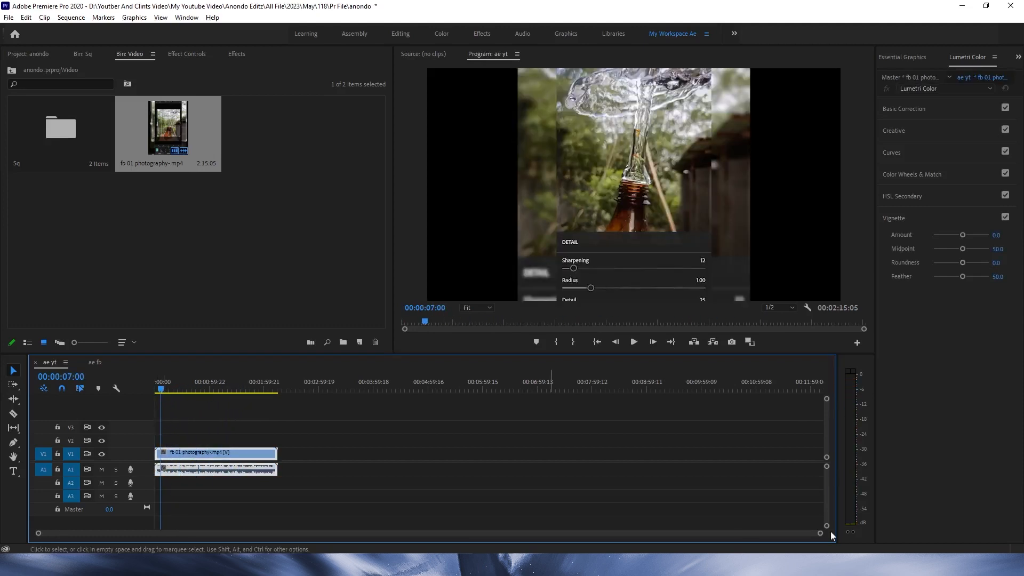
Step: Mute audio track A1 and move the playhead to about 54 seconds to preview the clip
click(104, 472)
click(187, 411)
drag(163, 388, 207, 425)
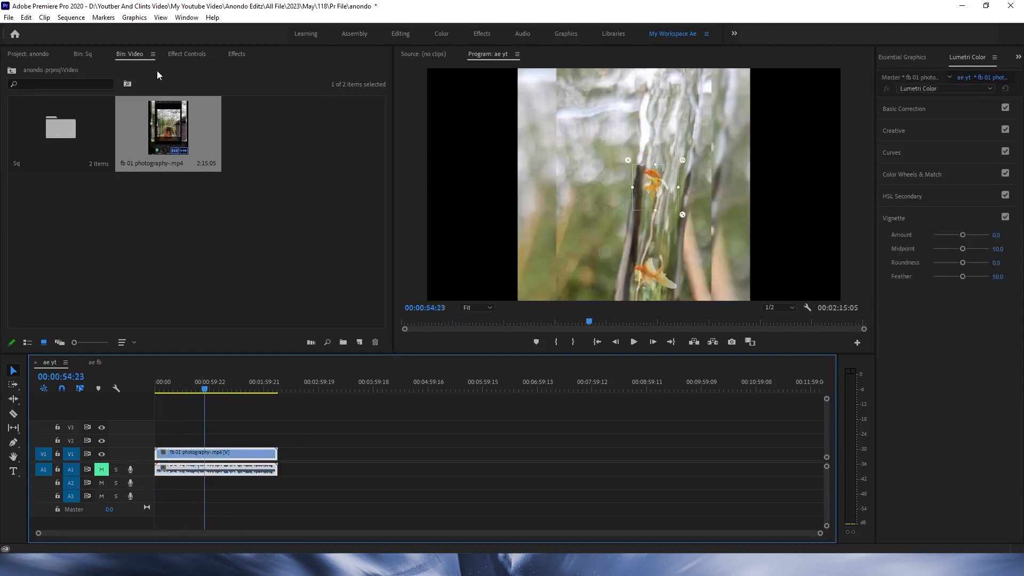
Step: Scale the clip in ae yt to 205 so it fills the landscape frame, and preview it by playing and scrubbing
click(188, 55)
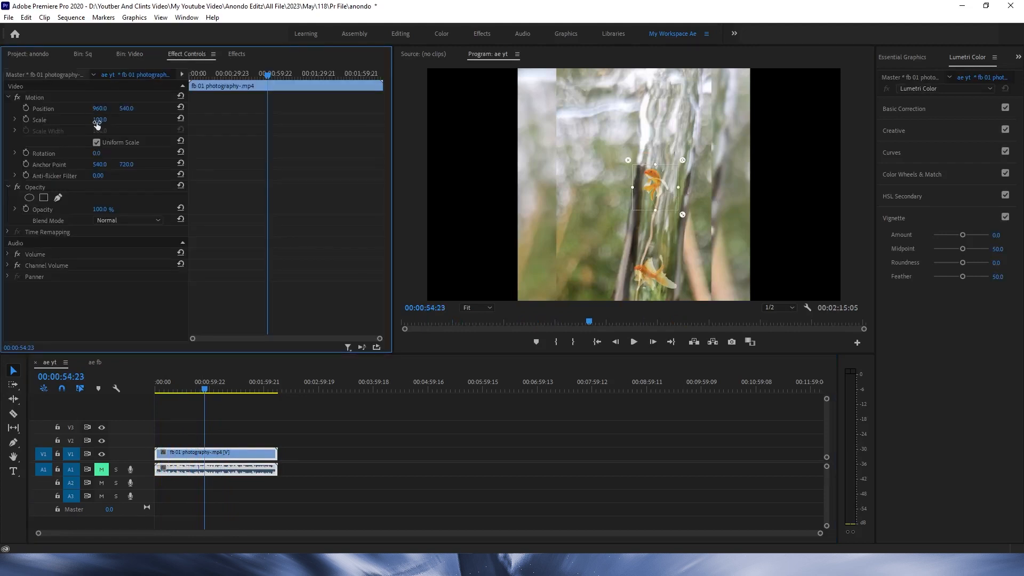
drag(95, 123, 151, 123)
drag(203, 386, 200, 408)
click(267, 403)
key(space)
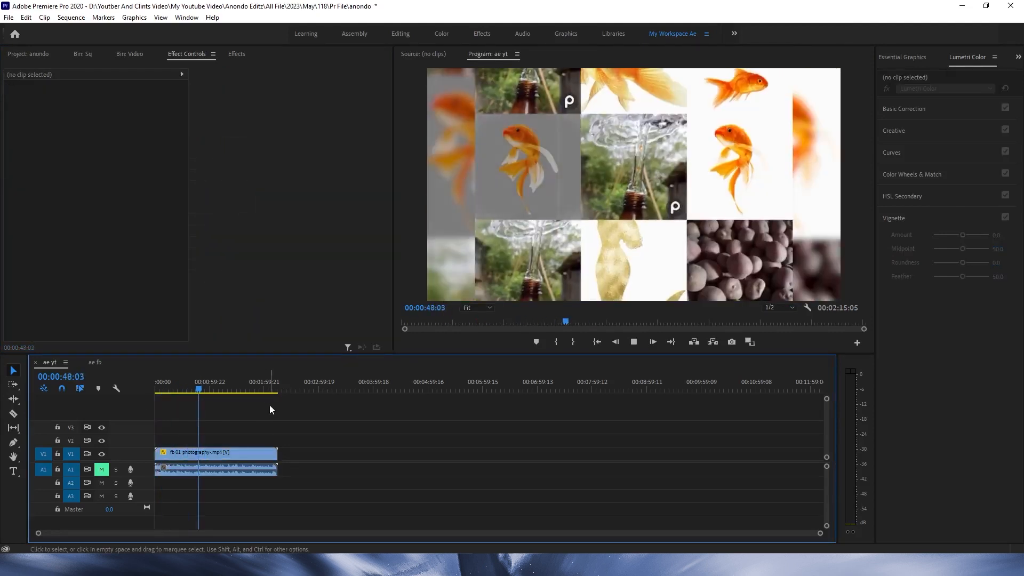
key(space)
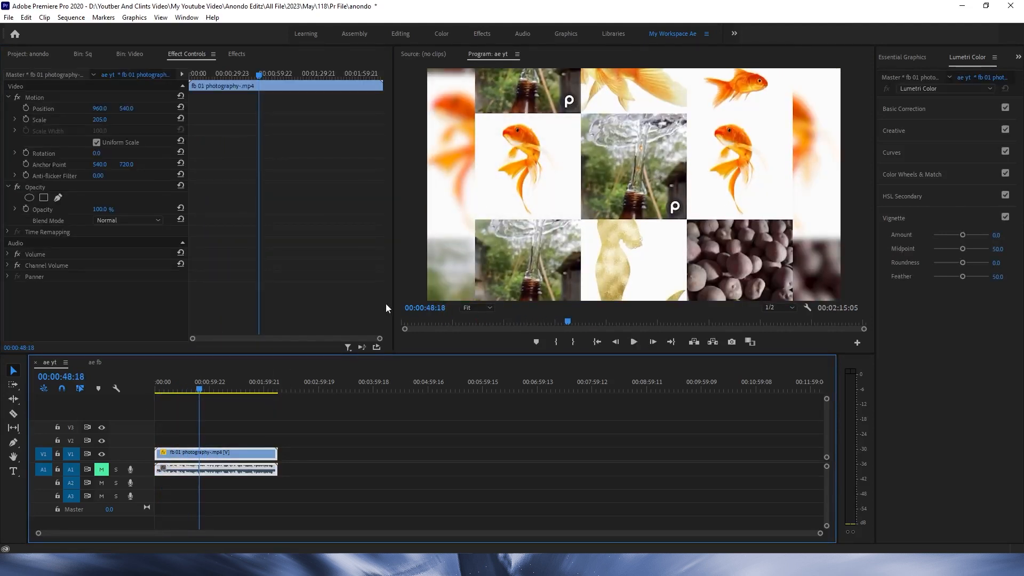
drag(201, 389, 232, 412)
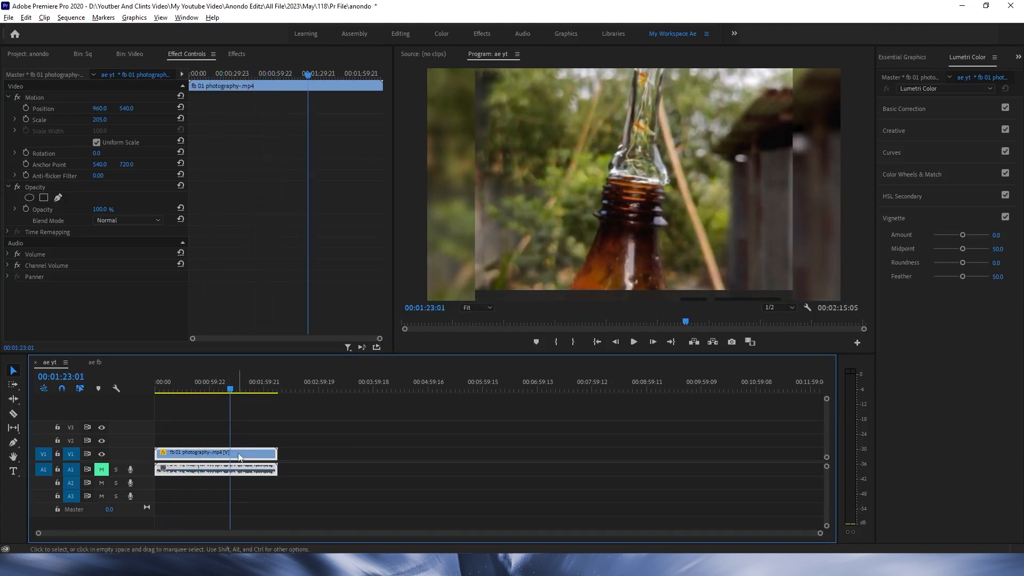
Step: Copy the scaled clip with its audio from ae yt to the start of the ae fb sequence
click(287, 450)
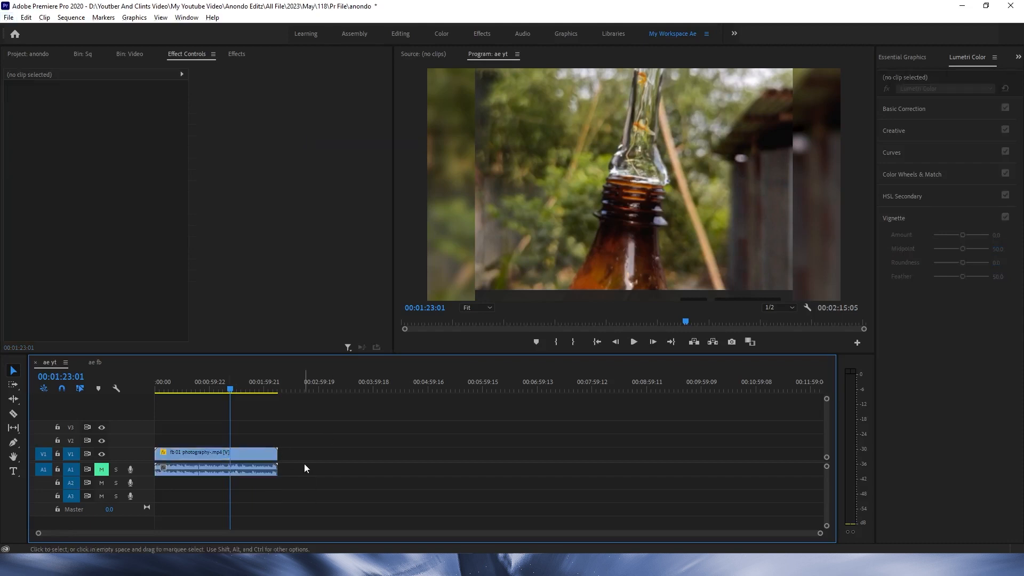
key(ctrl+a)
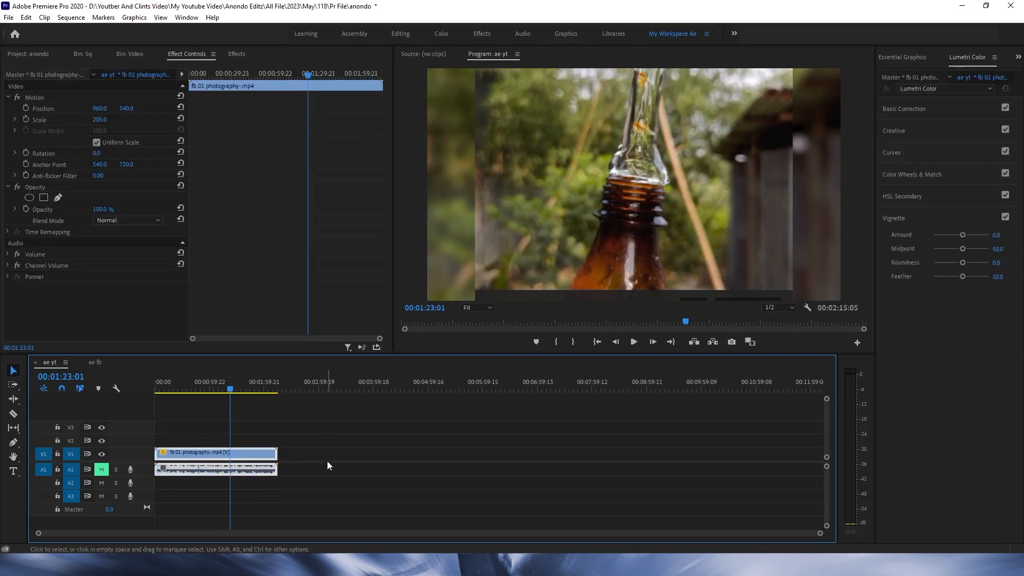
drag(197, 427, 234, 478)
mouse_move(229, 454)
mouse_down()
mouse_move(94, 358)
mouse_move(233, 467)
mouse_up()
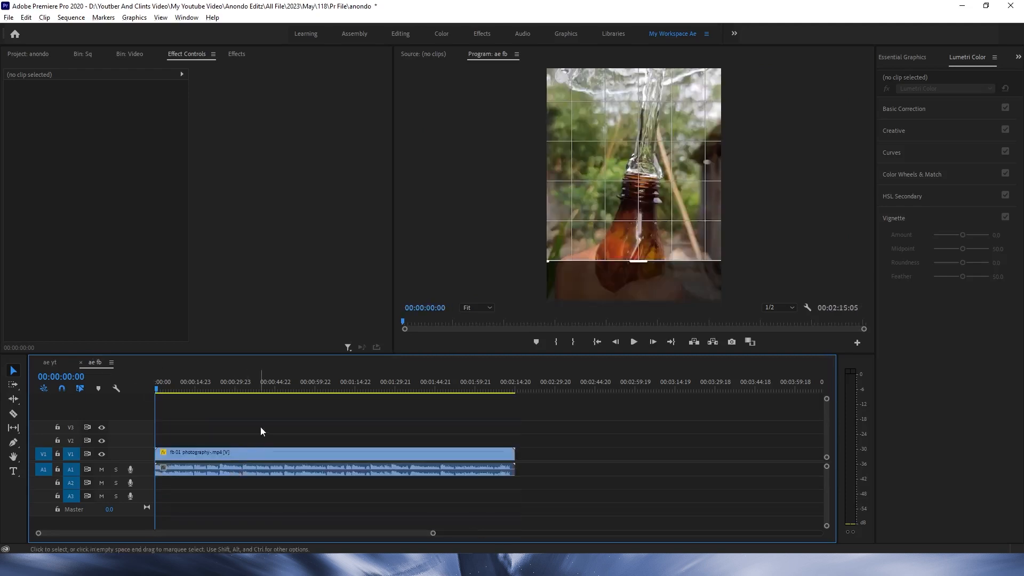
Step: Compare the clip in the ae yt and ae fb sequences and save the project
click(57, 362)
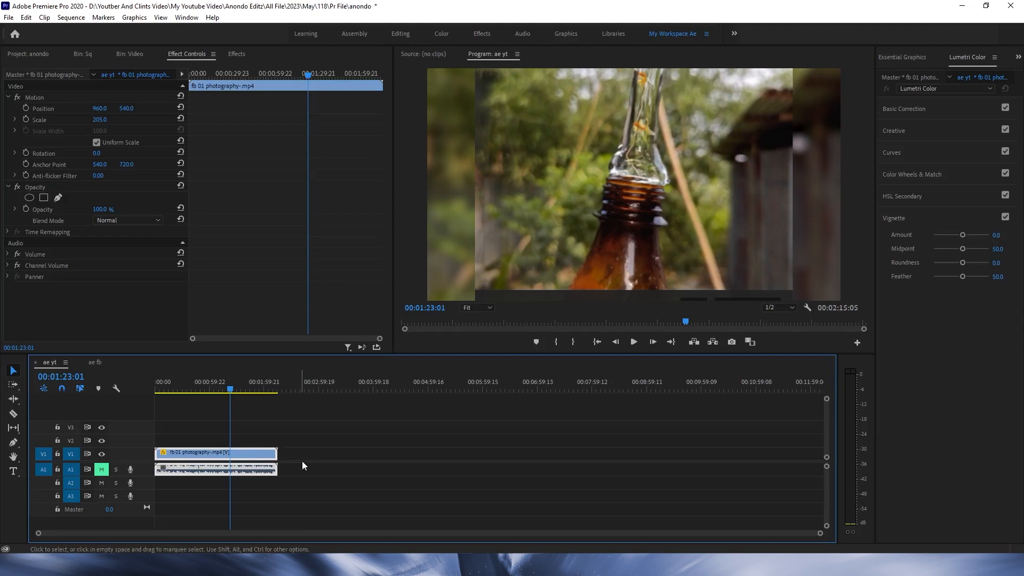
click(93, 362)
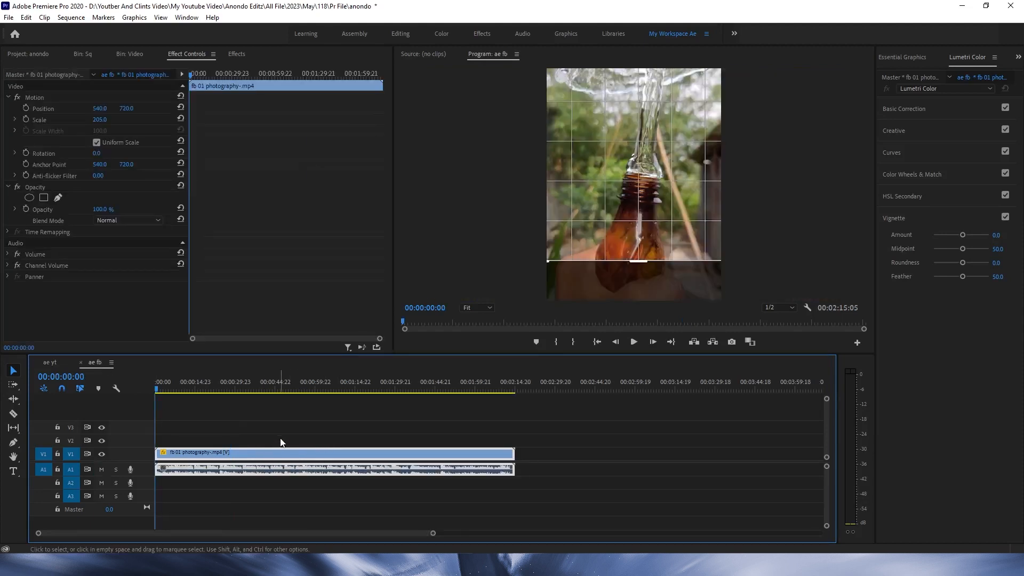
click(296, 412)
key(ctrl+s)
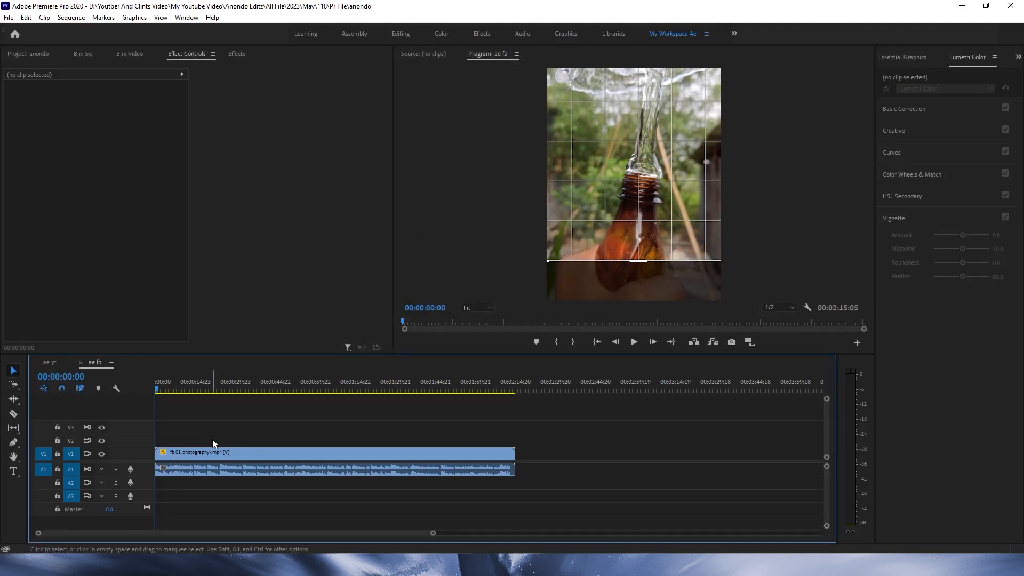
Step: Move the ae yt playhead to the clip's last frame and mark the whole clip with in and out points
click(50, 362)
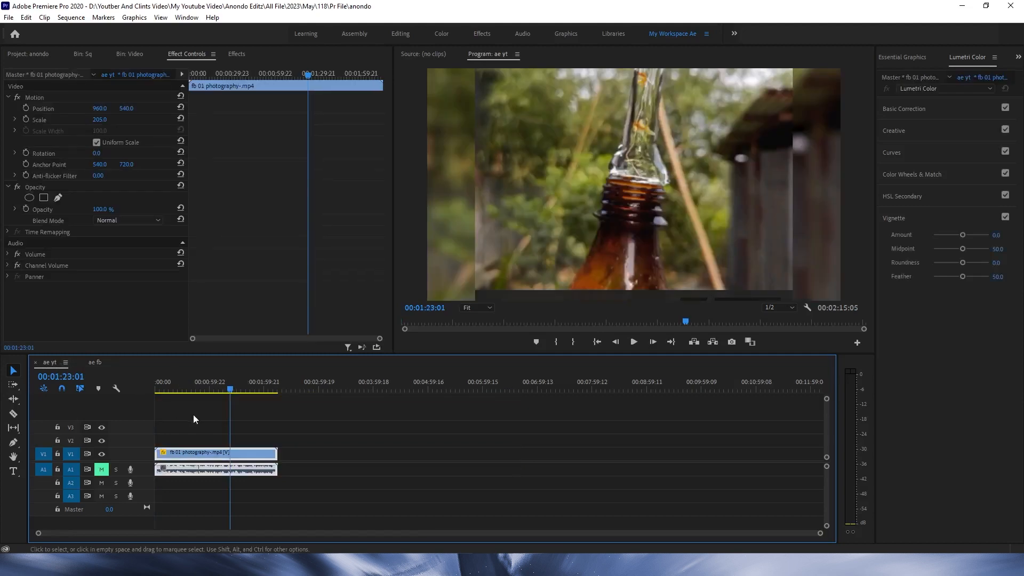
click(160, 389)
drag(181, 404, 279, 389)
key(=)
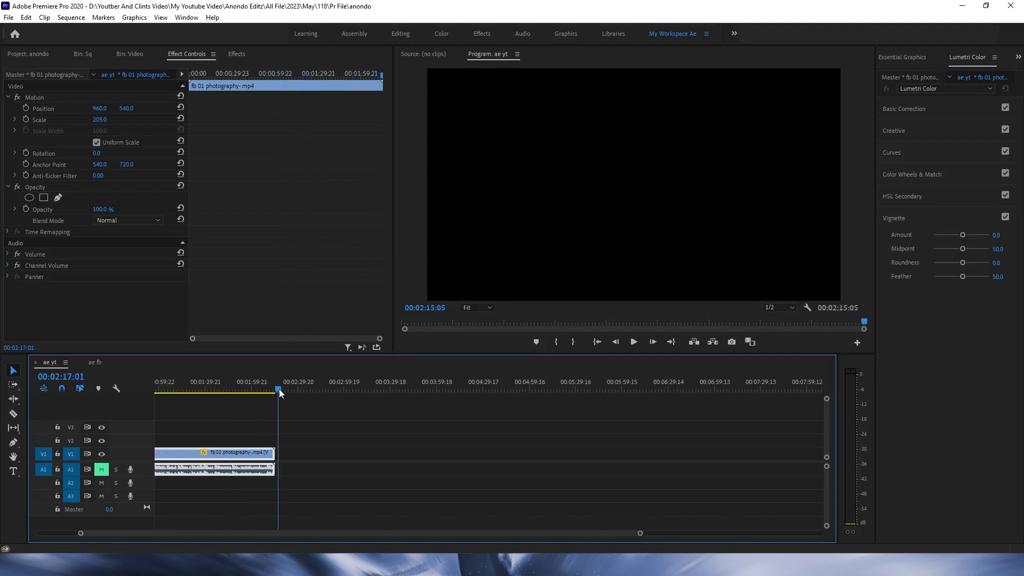
click(672, 343)
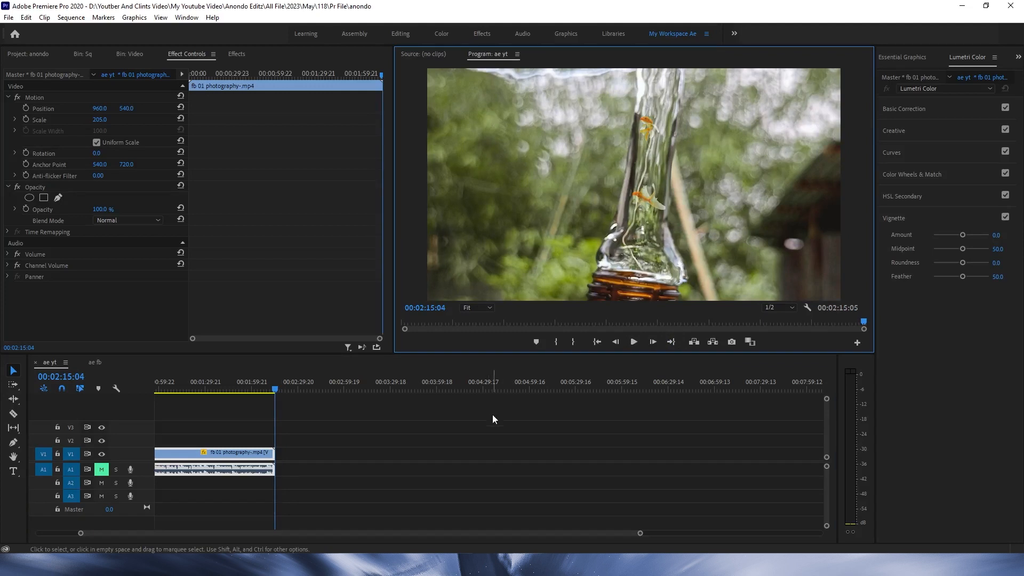
key(x)
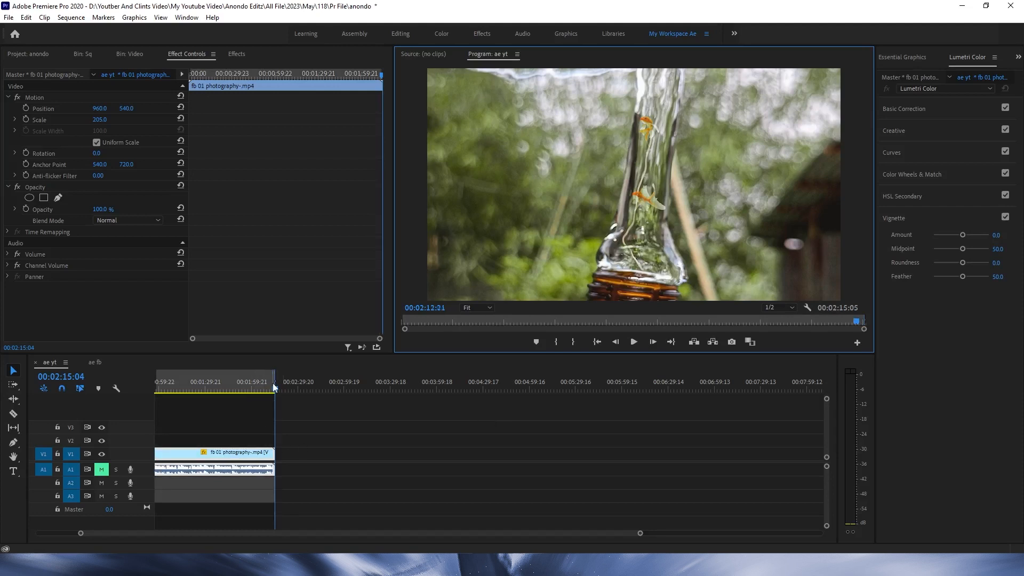
Step: Start an H.264 export of the marked ae yt range using the 1920/1080 youtube preset and cancel the encoding
drag(273, 383, 259, 389)
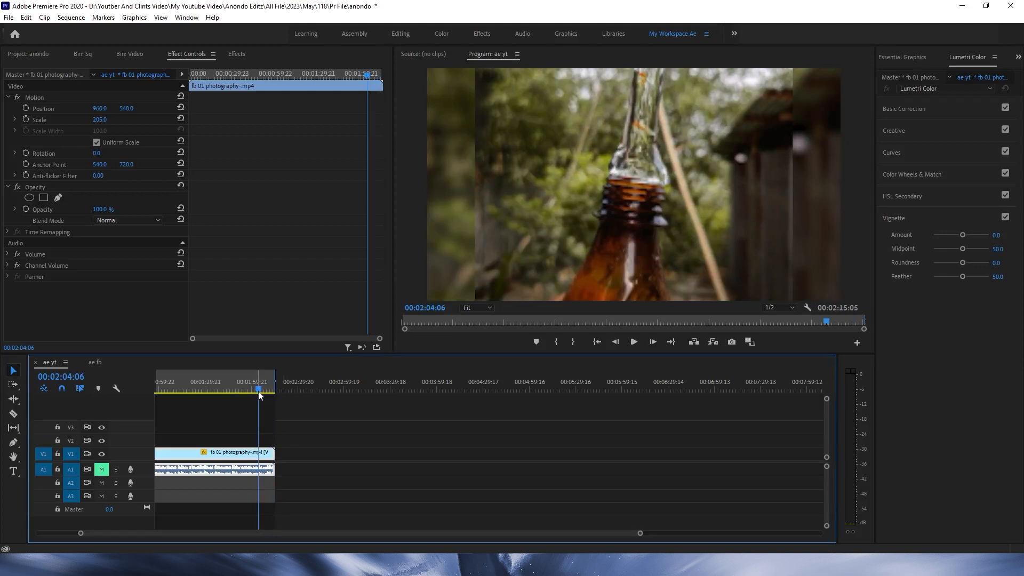
key(ctrl+m)
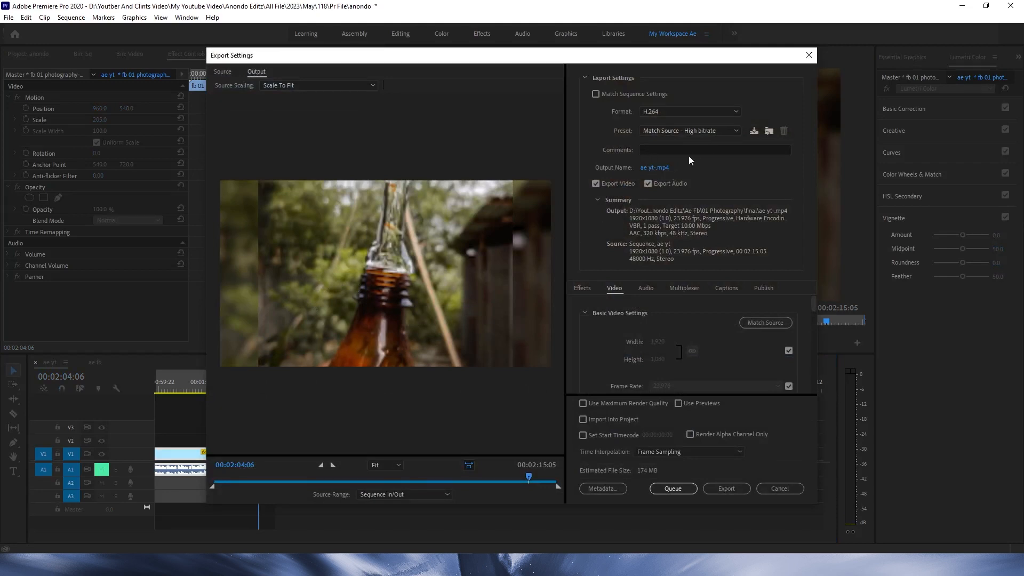
click(731, 130)
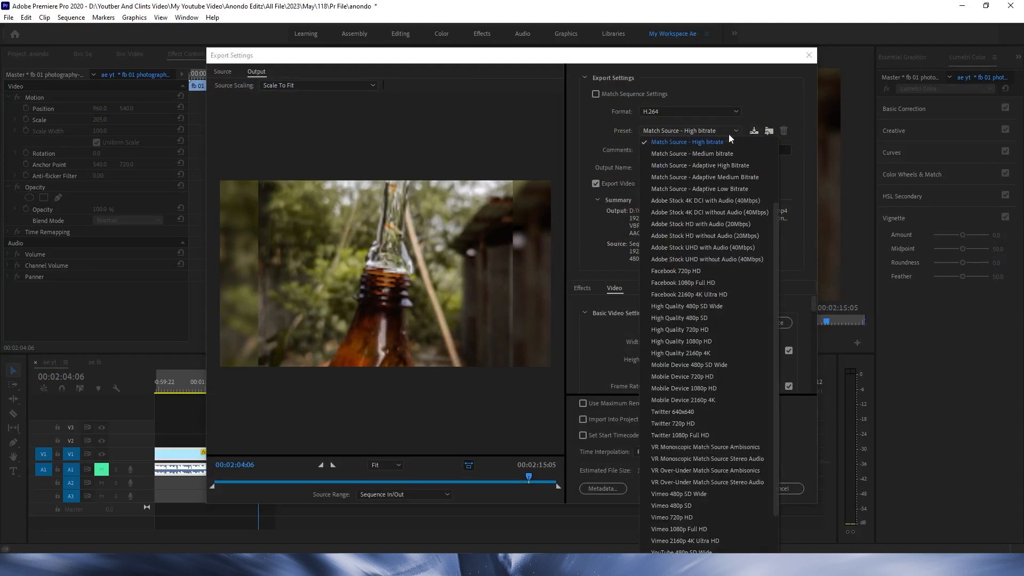
scroll(695, 156, up, 3)
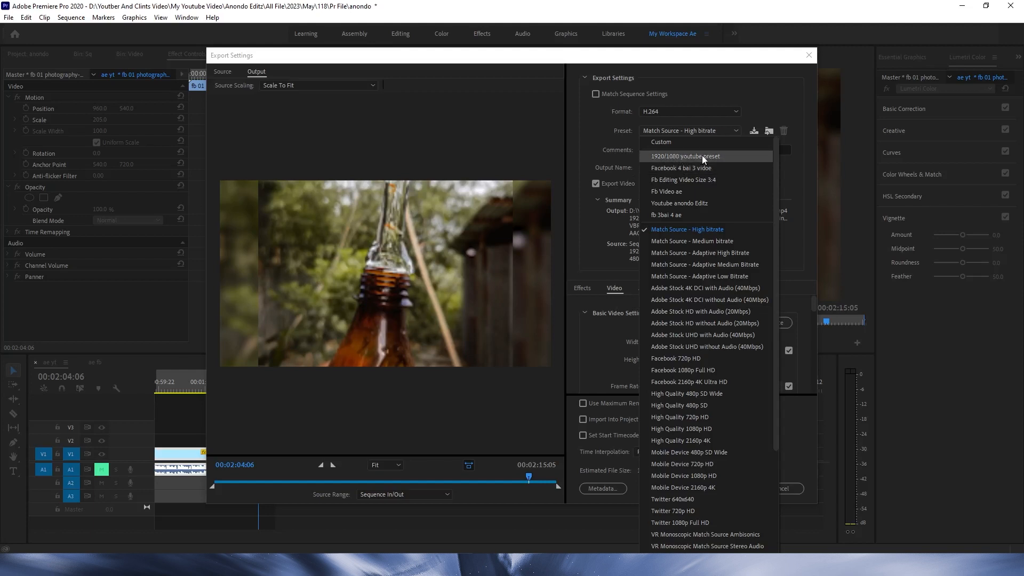
click(702, 155)
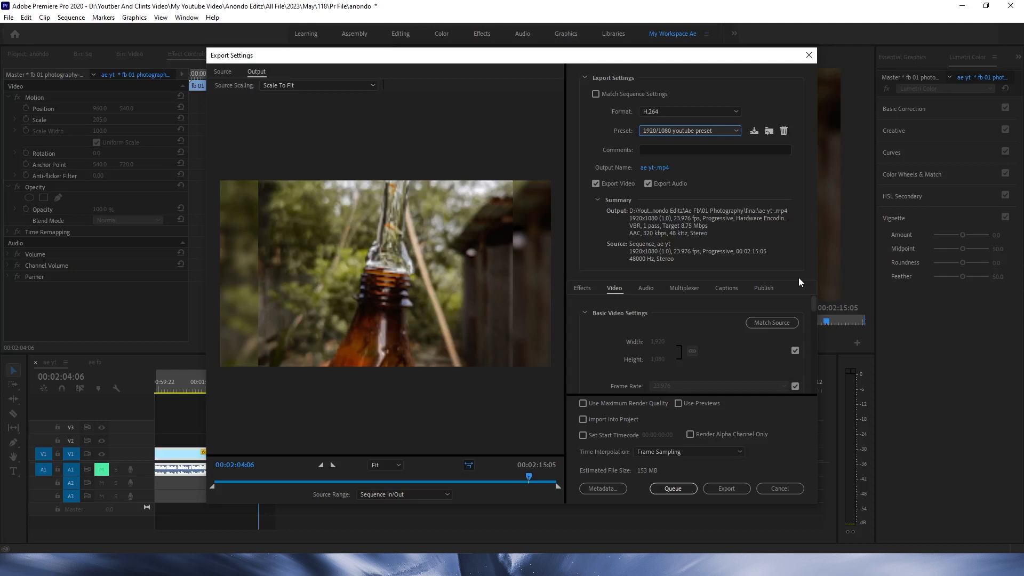
click(726, 489)
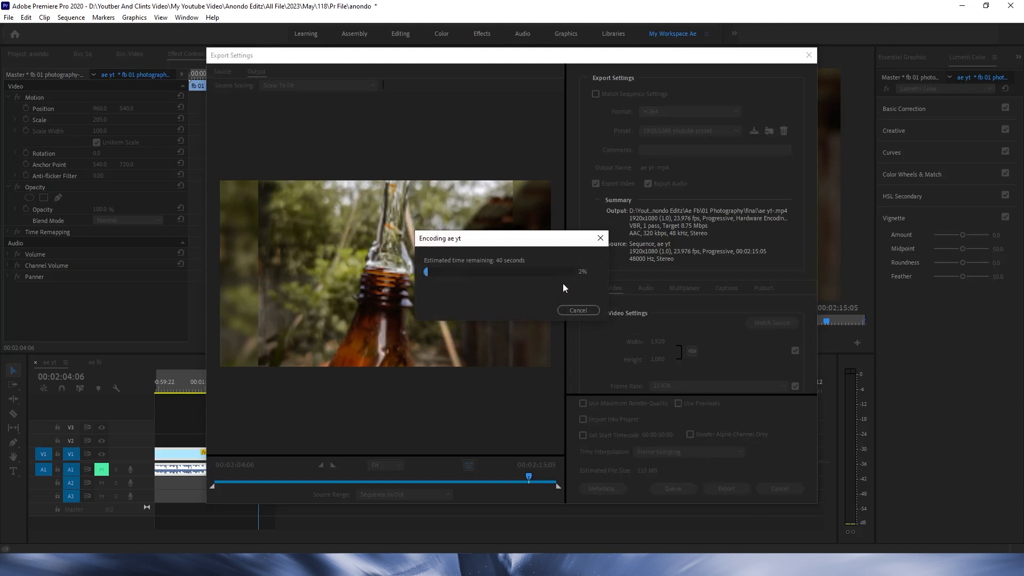
click(579, 311)
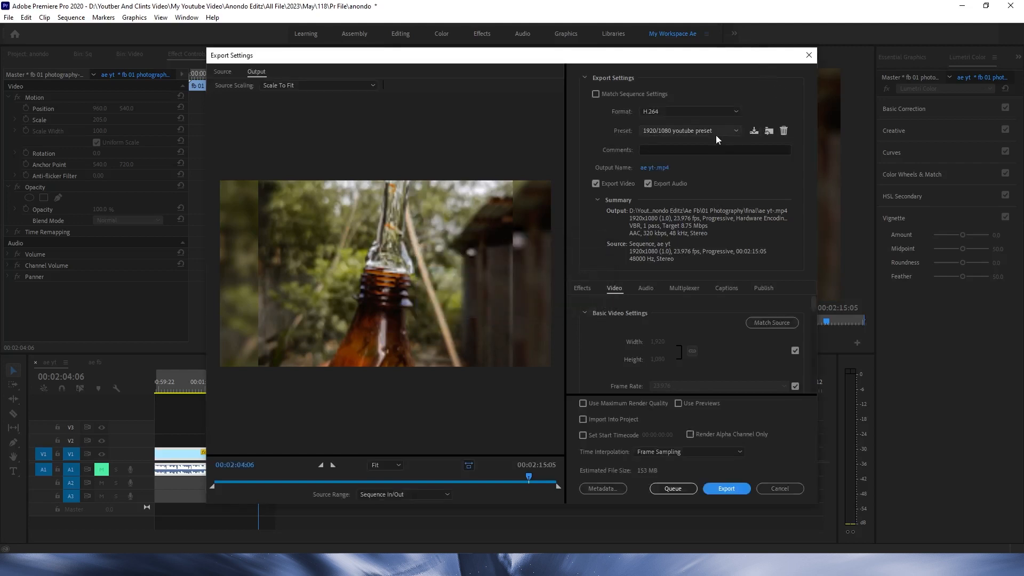
Step: Try to save the current export settings as a preset and close the export settings without exporting
click(754, 132)
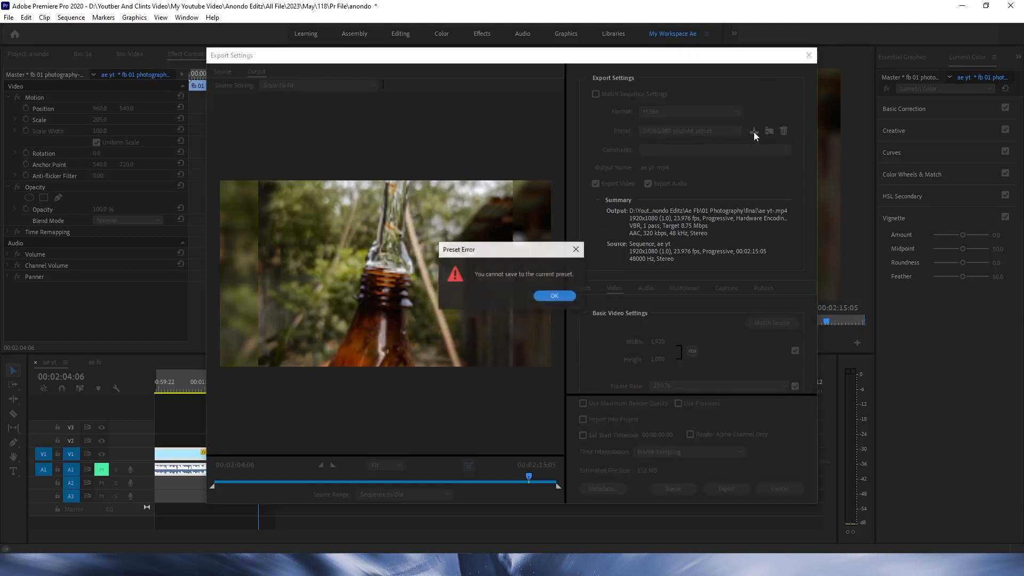
click(547, 297)
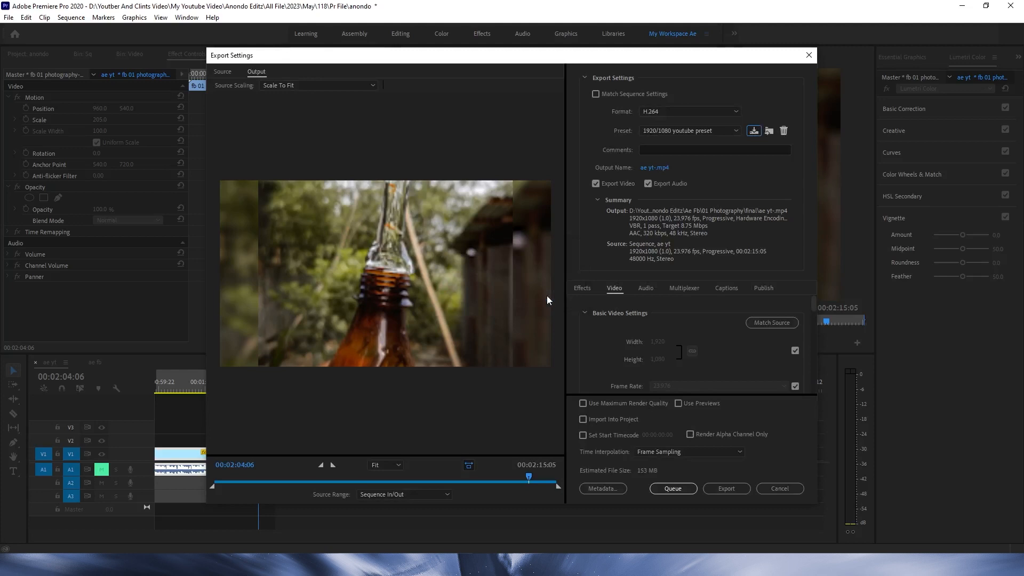
click(809, 55)
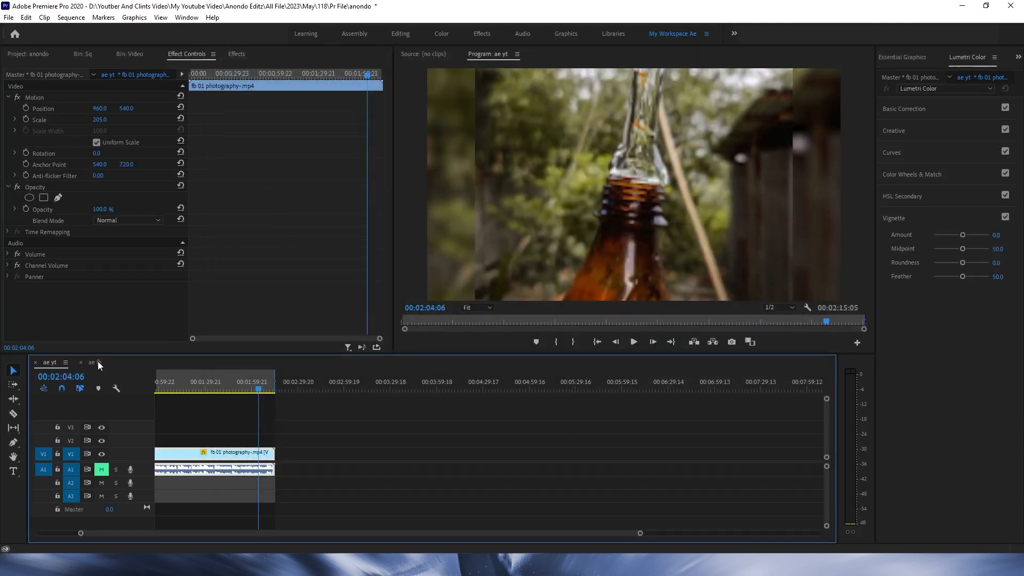
Step: Open the ae fb sequence, place the playhead at the clip's end at 00:02:15:05 and mark the out point there
click(96, 362)
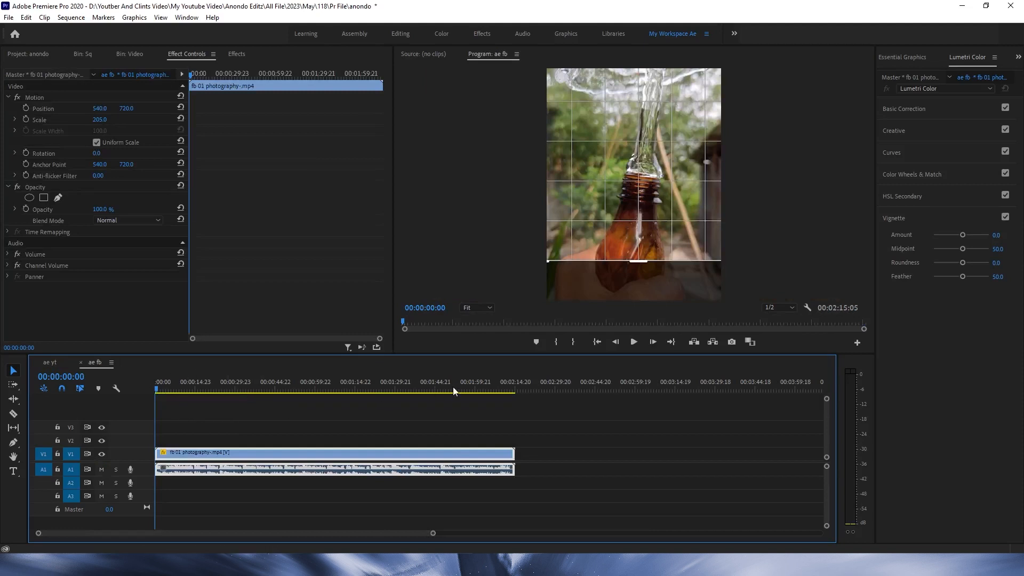
click(513, 389)
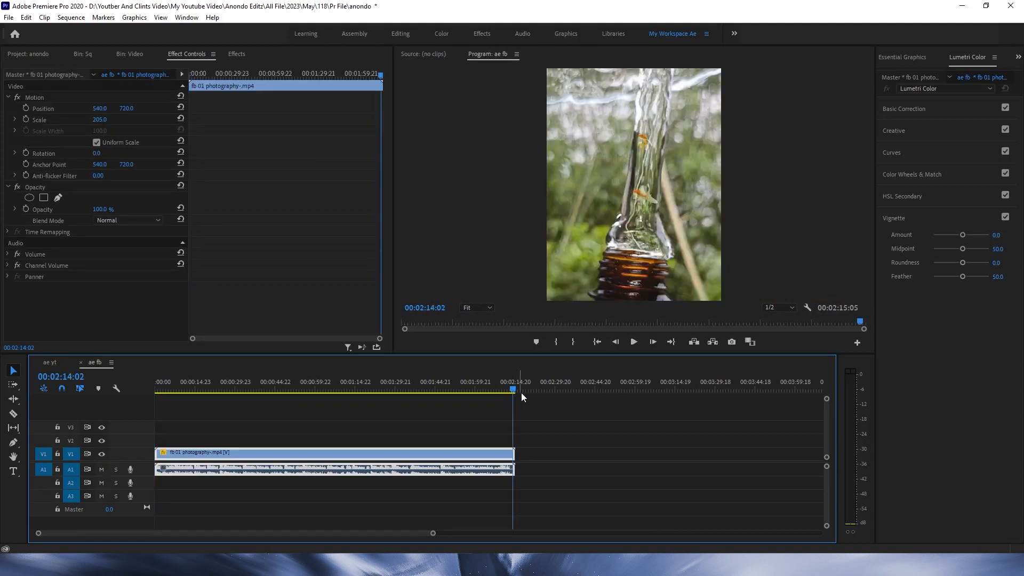
scroll(503, 399, up, 2)
click(535, 390)
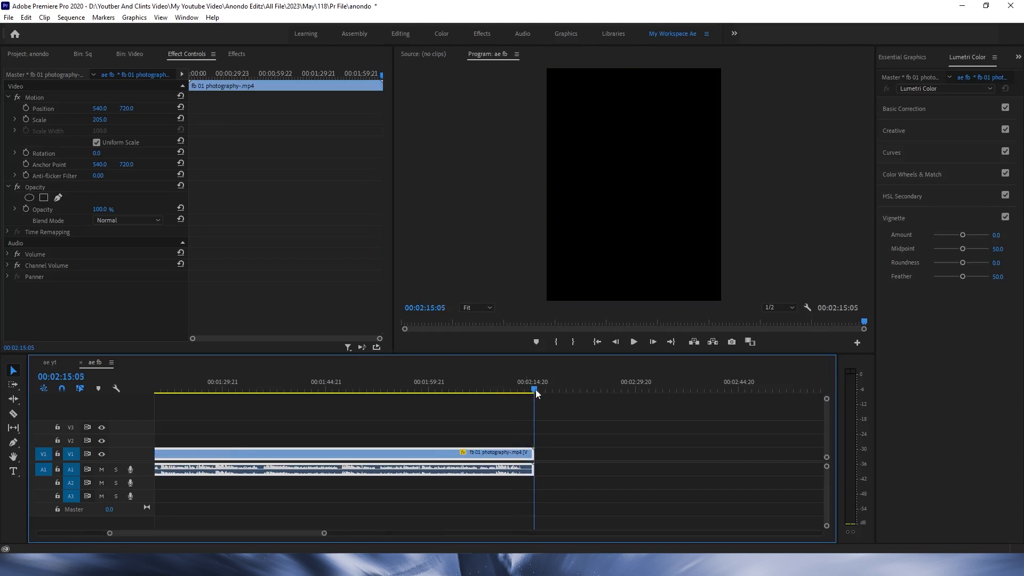
key(p)
key(o)
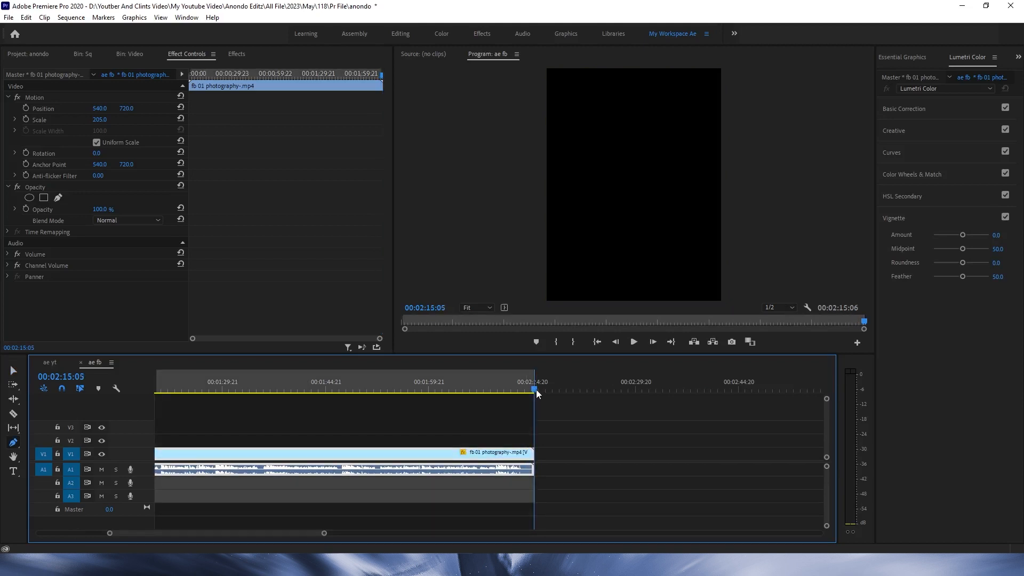
Step: Reset the ae fb clip's scale to 100, save the project, and deselect the clip with the Selection tool active
drag(535, 382, 402, 389)
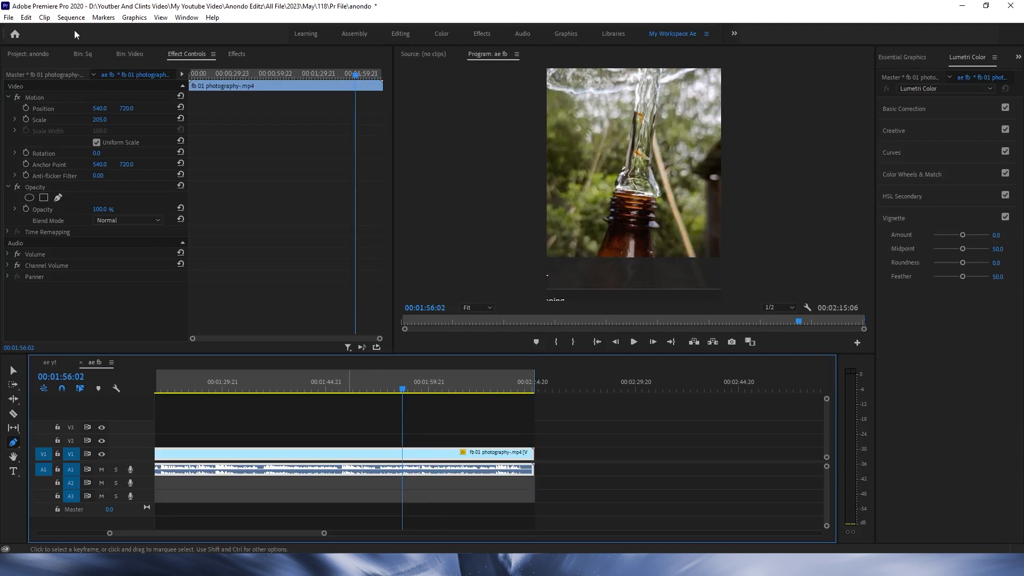
drag(99, 120, 53, 120)
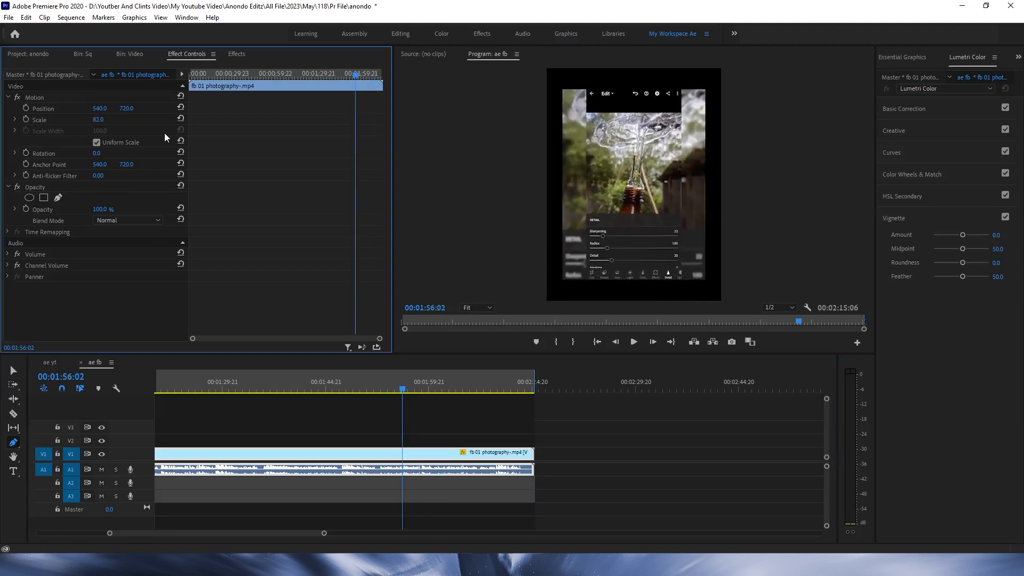
click(182, 119)
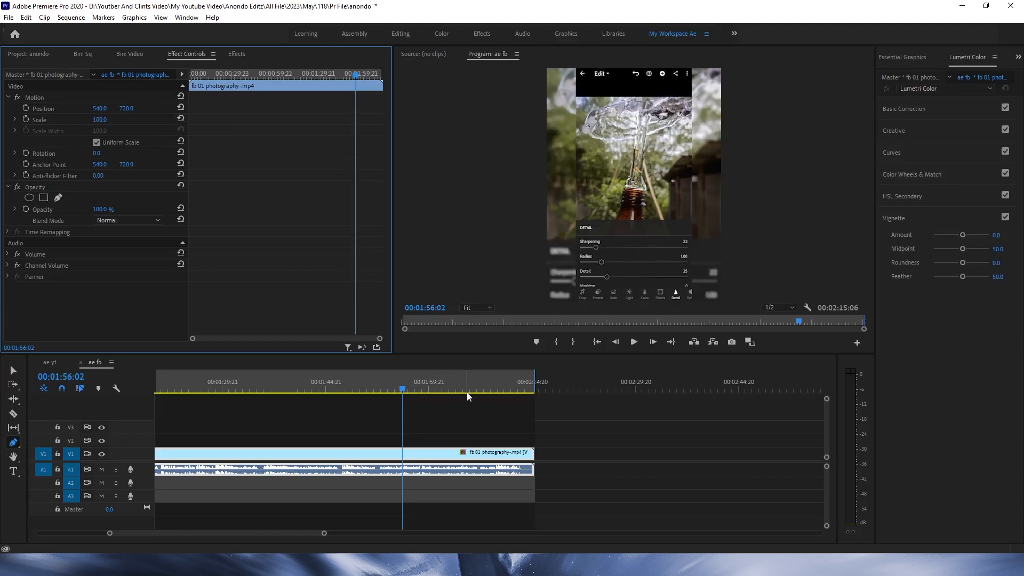
key(ctrl+s)
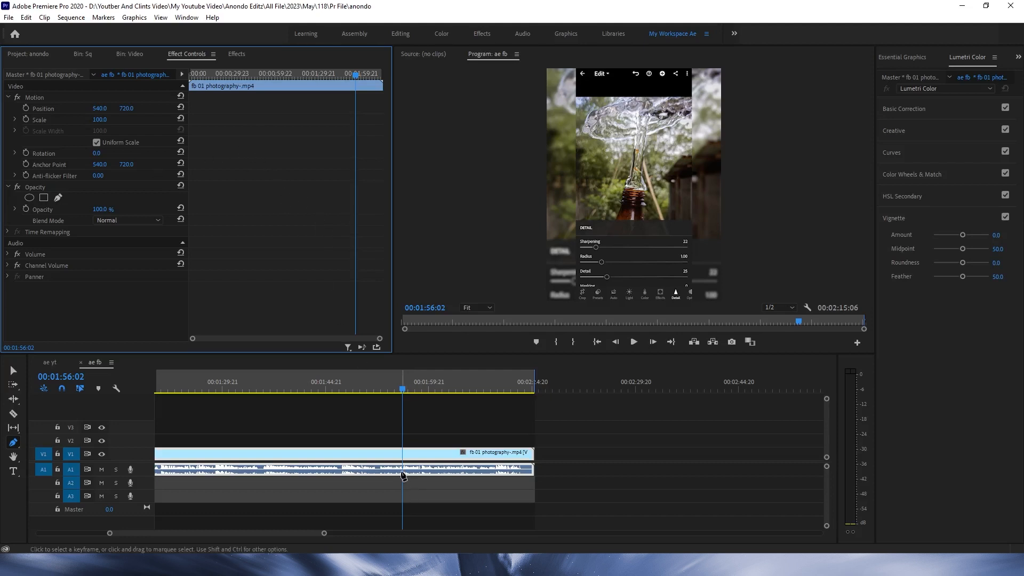
key(v)
click(585, 427)
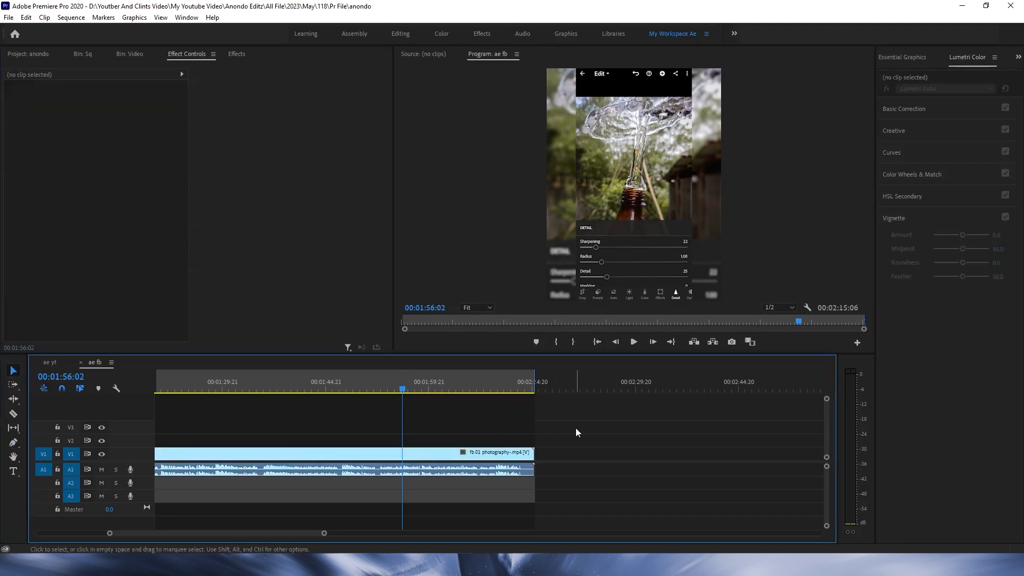
Step: Set up an ae fb export with the 1920/1080 youtube preset and frame size unlinked from the source, cancel it and save the project
key(ctrl+m)
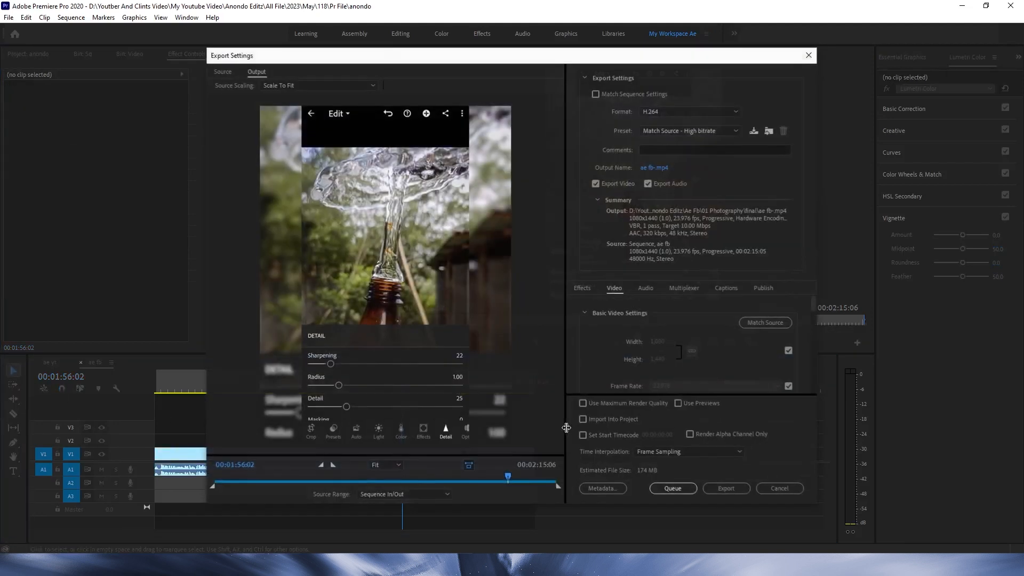
click(692, 133)
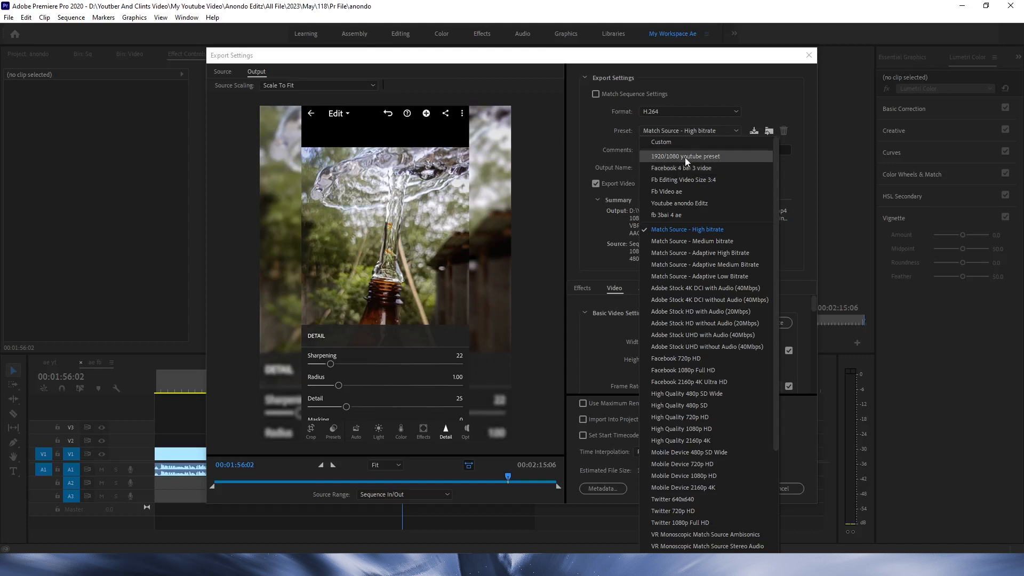
click(685, 157)
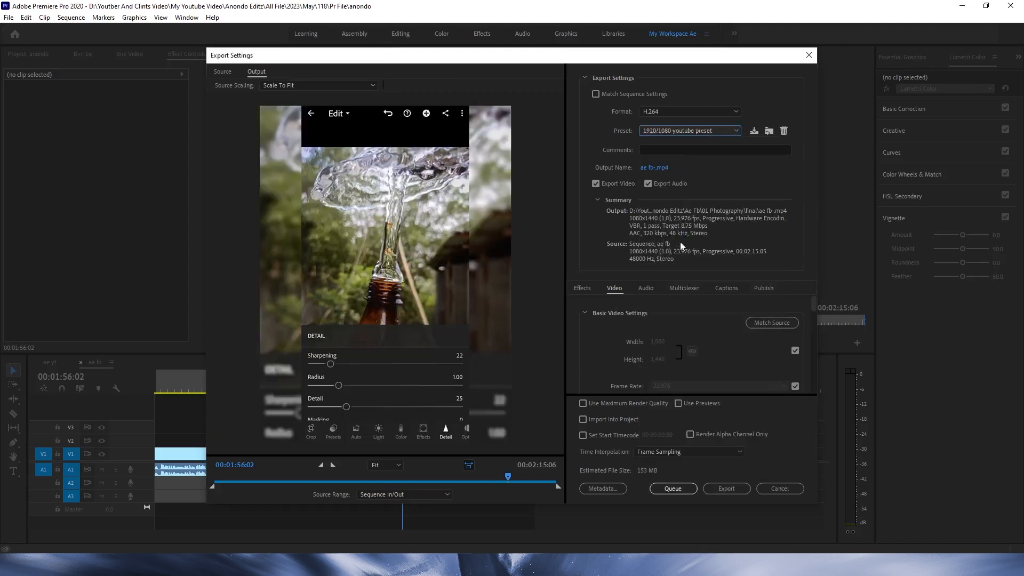
click(794, 352)
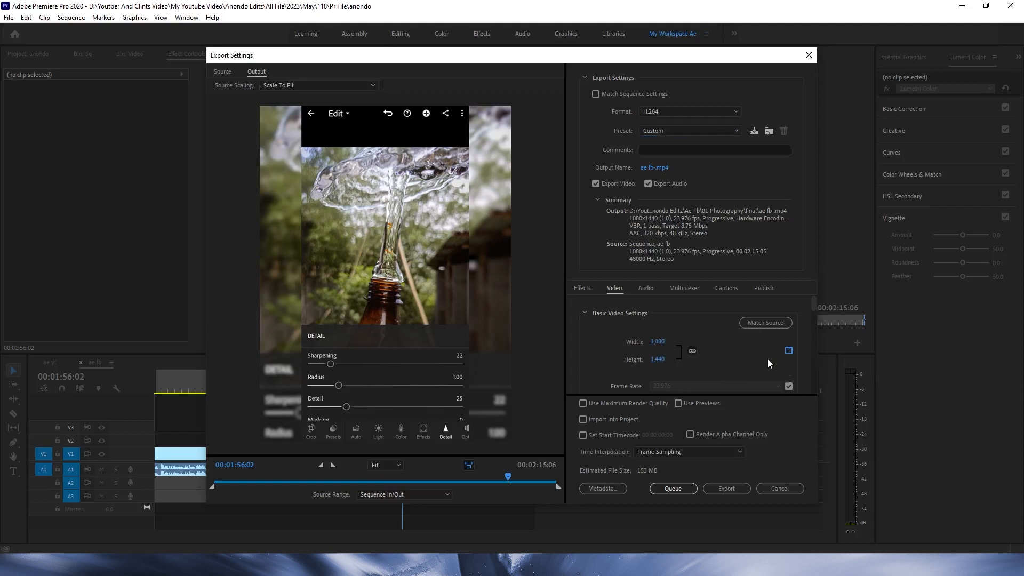
click(660, 342)
click(709, 356)
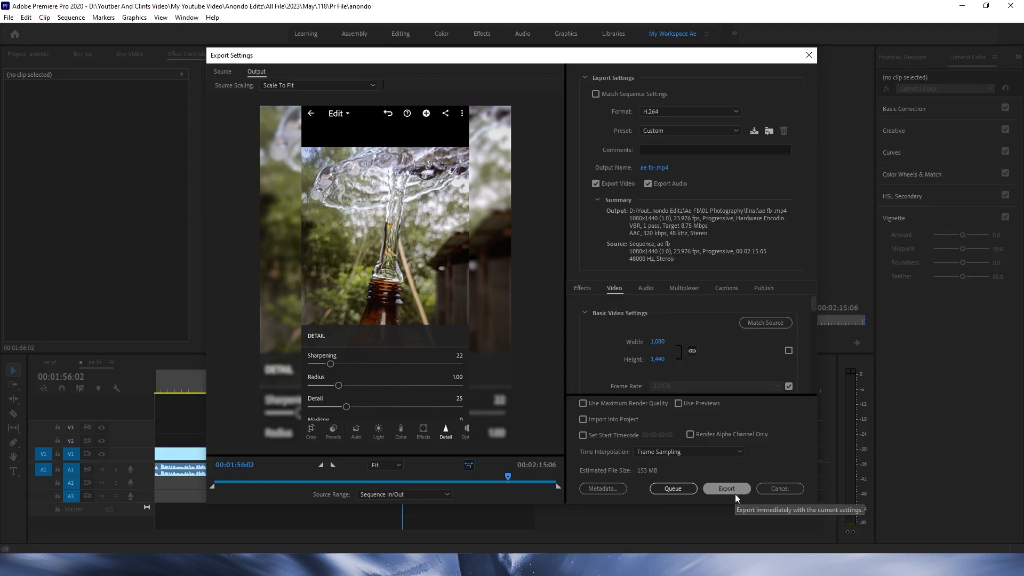
click(780, 488)
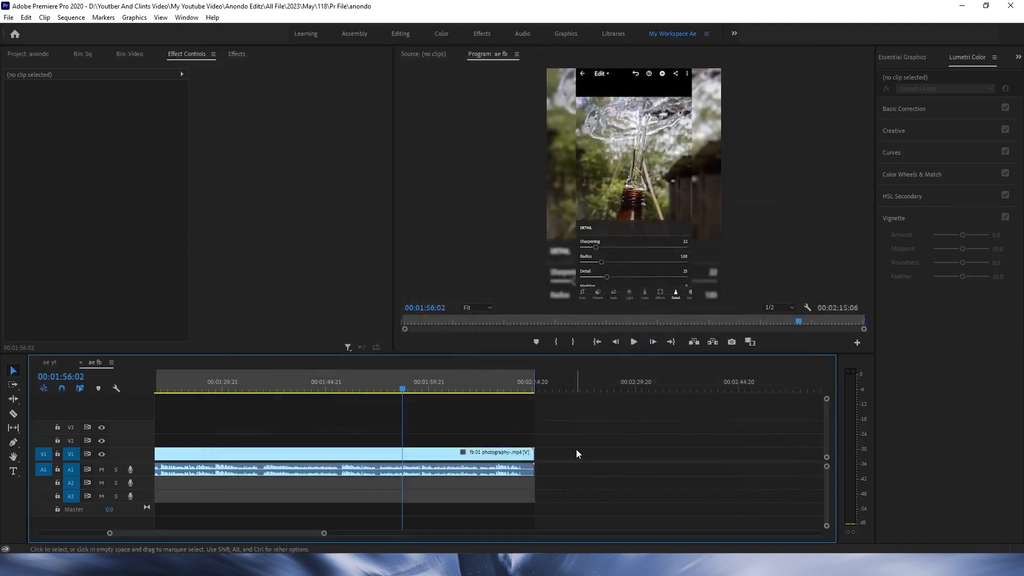
key(ctrl+s)
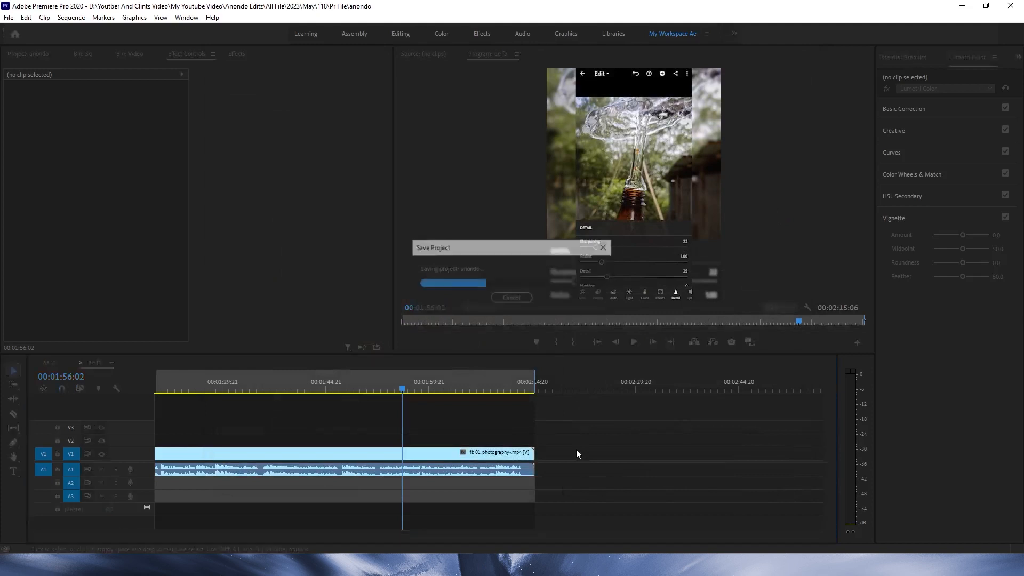